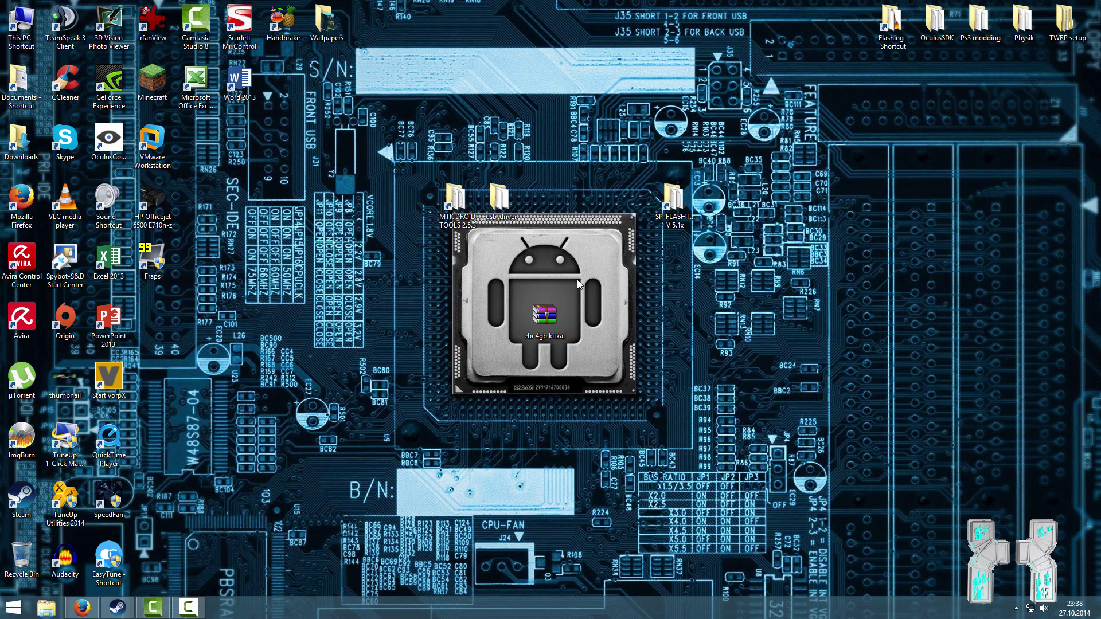
pyautogui.click(467, 220)
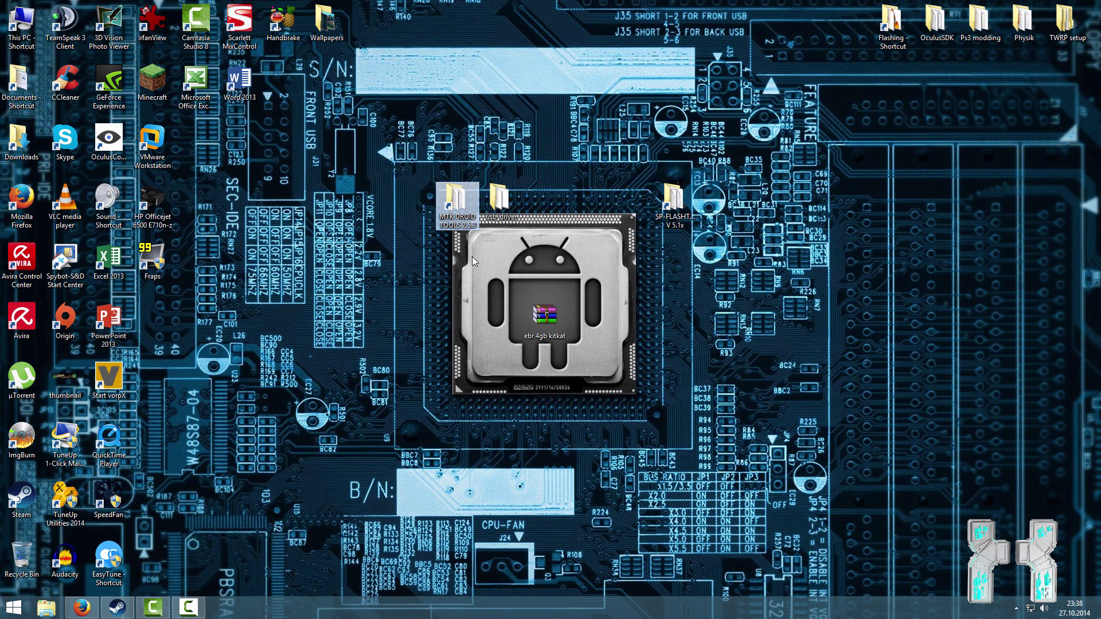
pyautogui.click(487, 243)
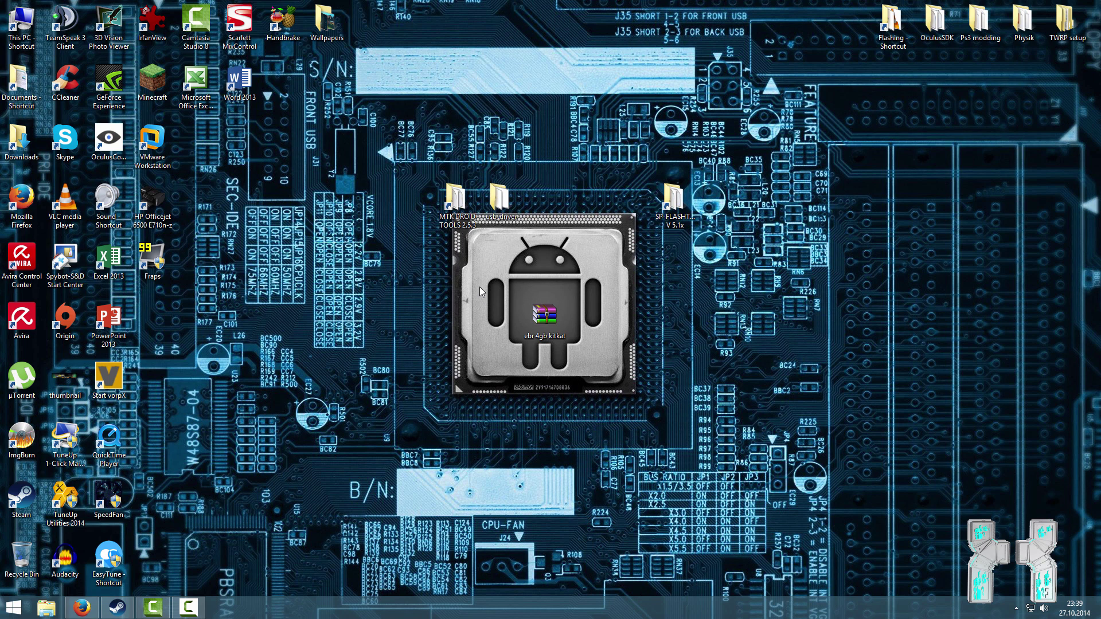
pyautogui.click(462, 215)
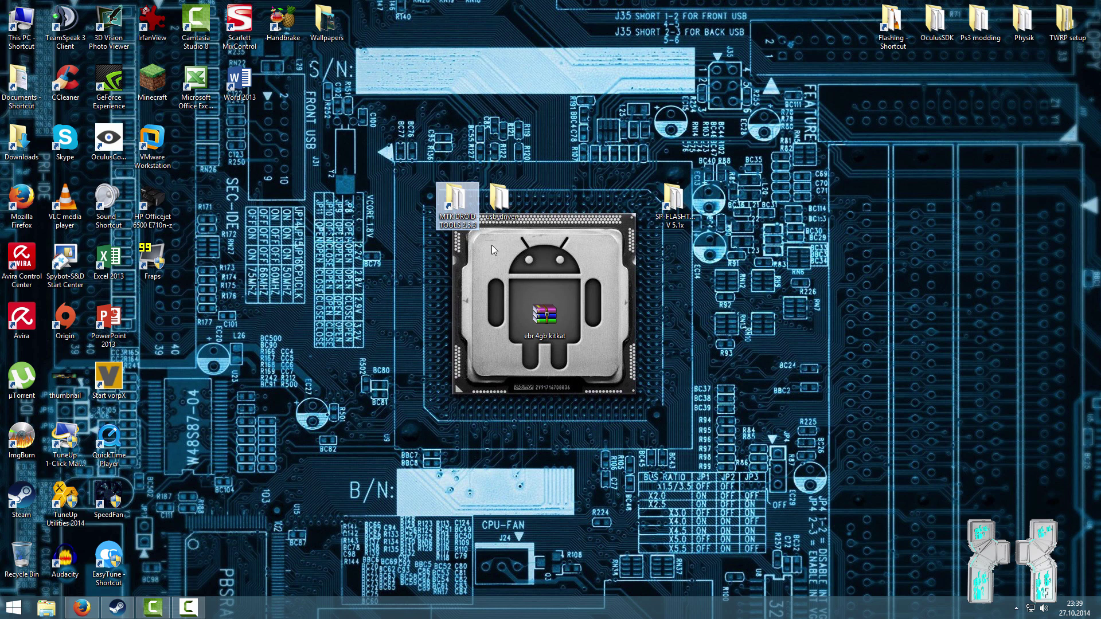
pyautogui.click(491, 247)
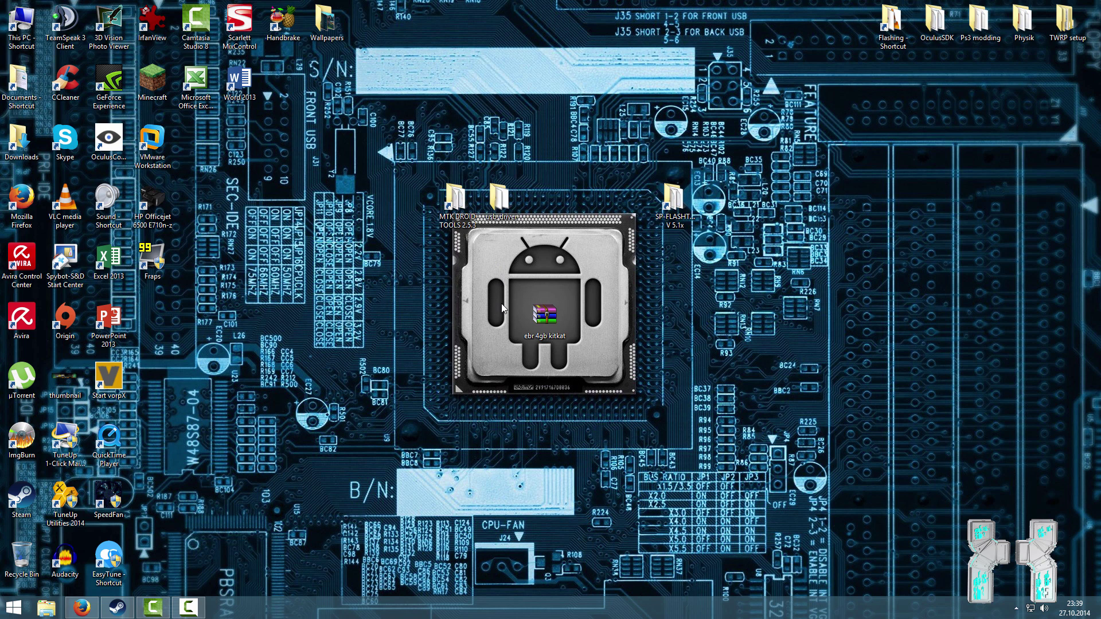
pyautogui.click(672, 244)
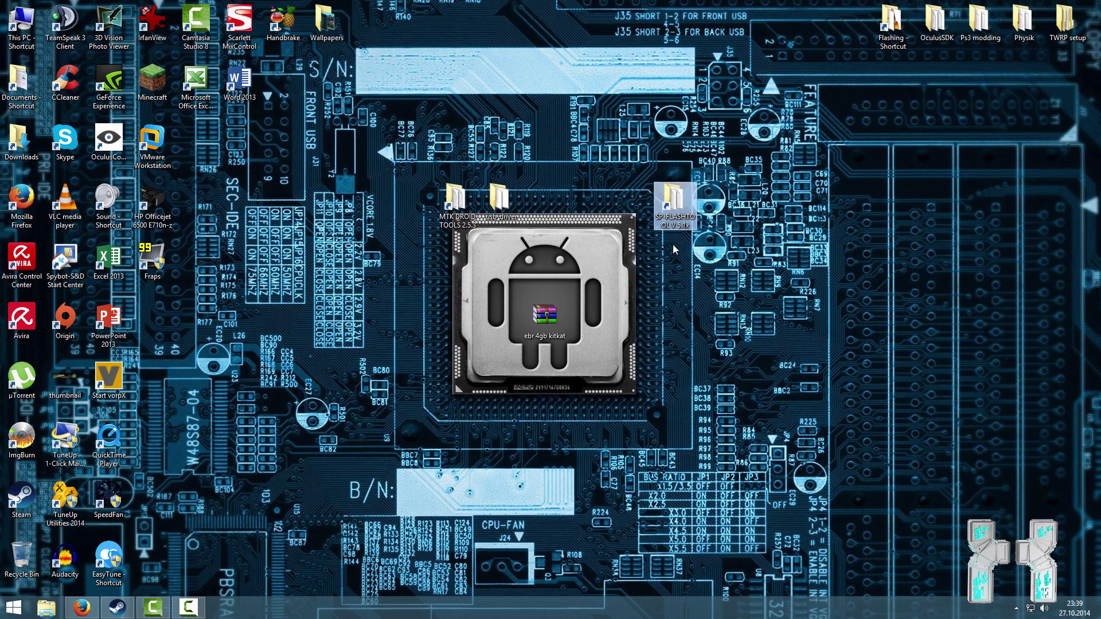
pyautogui.click(662, 278)
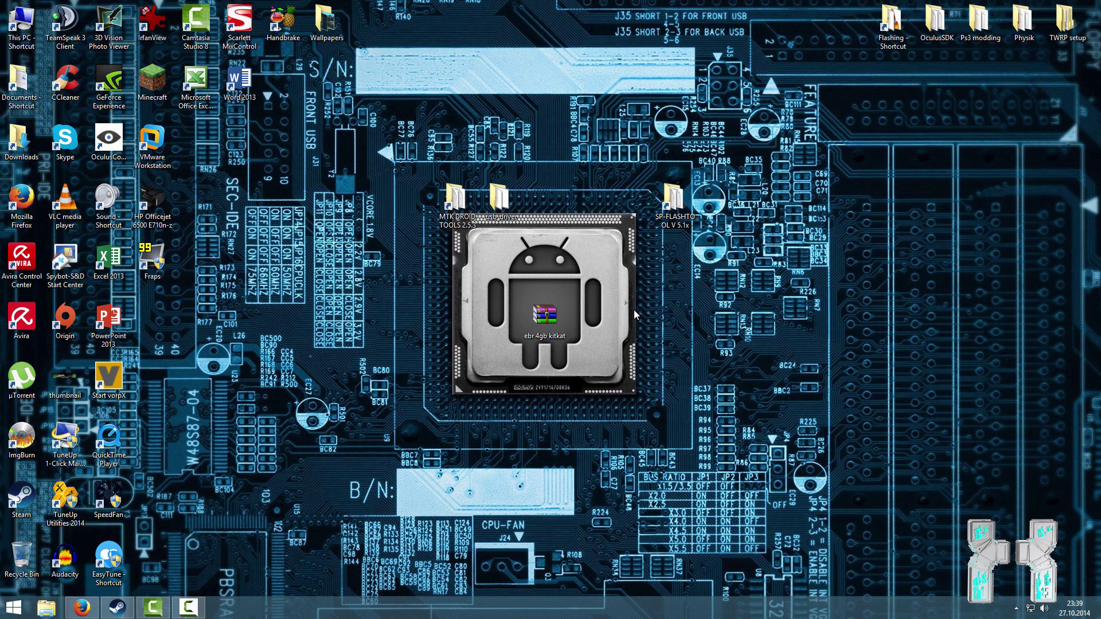
pyautogui.moveTo(713, 162); pyautogui.dragTo(414, 249)
pyautogui.click(425, 247)
# Switch to Firefox and examine the XDA thread's primary partition files for 32 GB MTK 6589 and MTK 6592 phones.
pyautogui.click(81, 608)
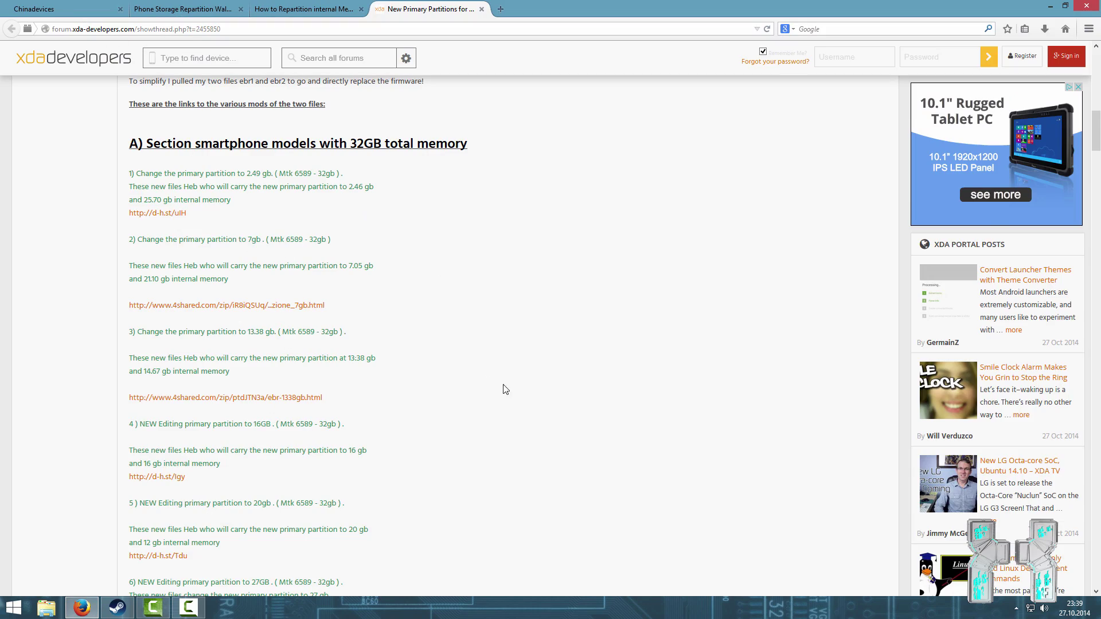
pyautogui.scroll(10, 504, 384)
pyautogui.scroll(-4, 516, 293)
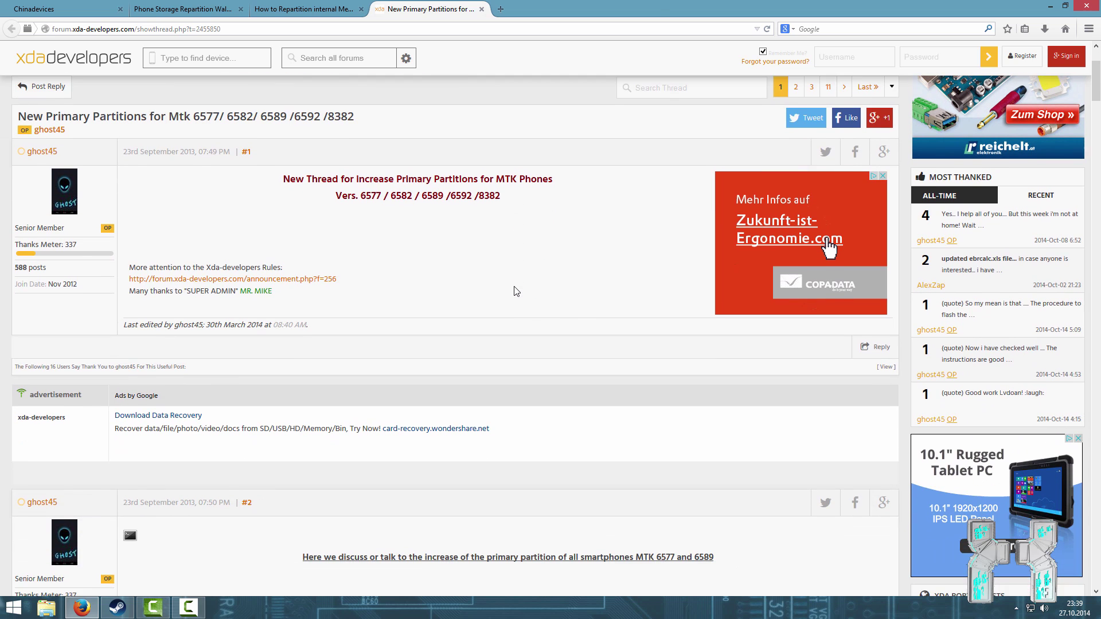
pyautogui.scroll(2, 437, 306)
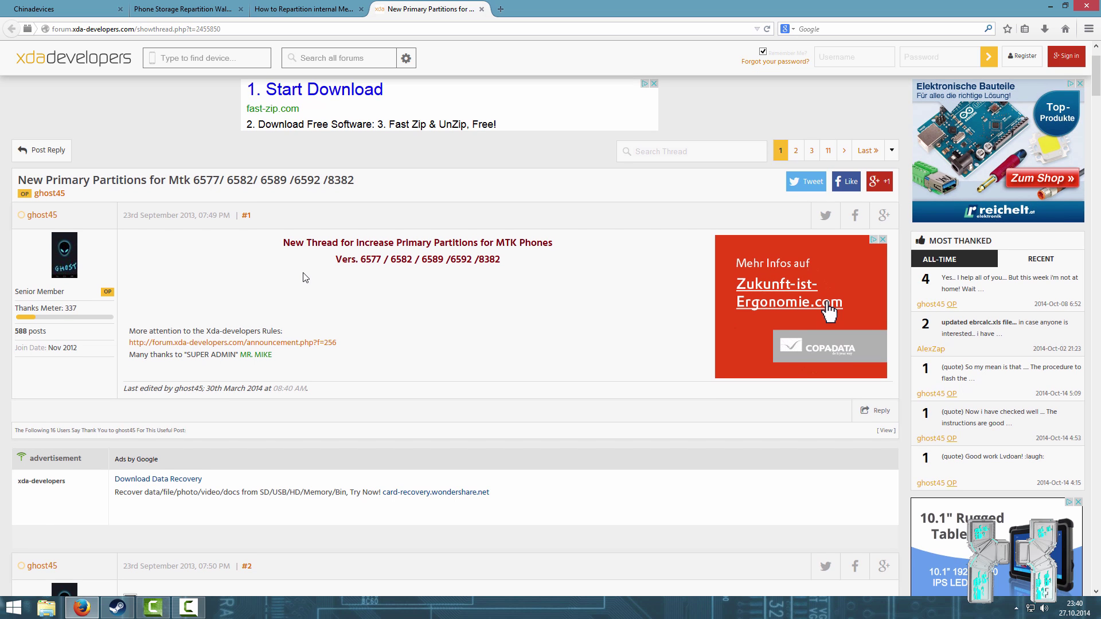
pyautogui.scroll(-5, 367, 252)
pyautogui.scroll(1, 368, 250)
pyautogui.scroll(-5, 373, 250)
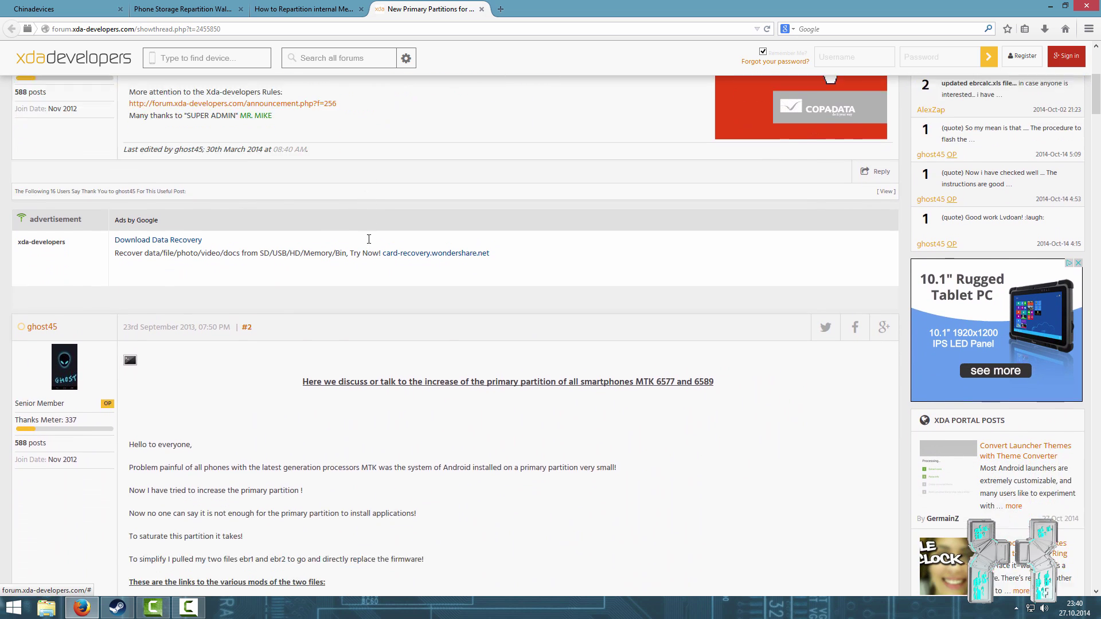
pyautogui.scroll(-3, 381, 248)
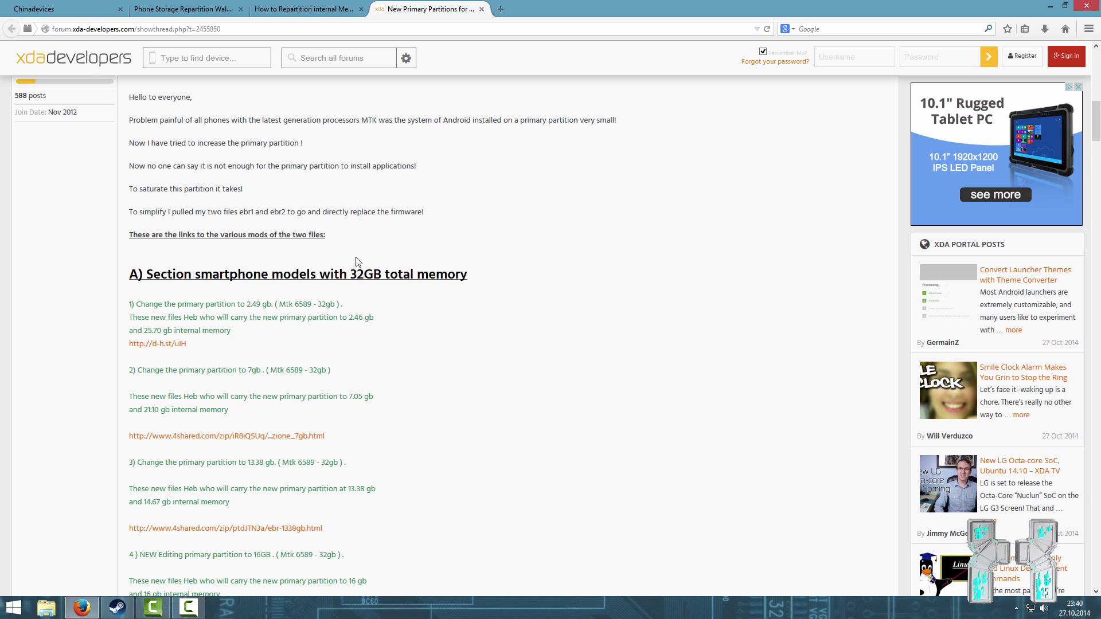
pyautogui.scroll(-2, 338, 267)
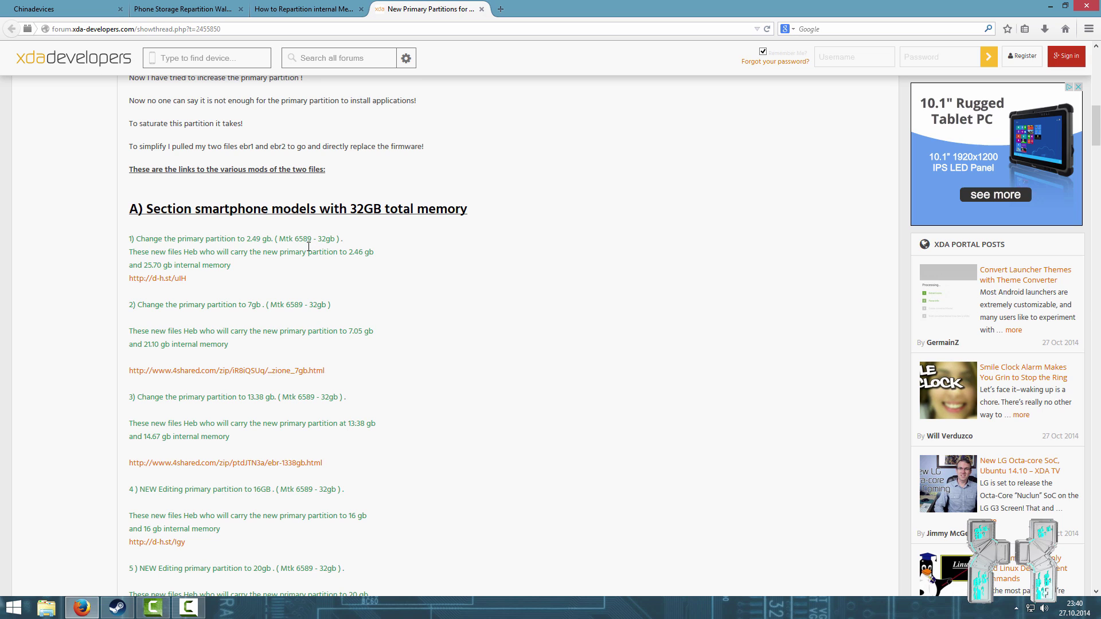
pyautogui.moveTo(311, 235); pyautogui.dragTo(296, 235)
pyautogui.click(295, 235)
pyautogui.scroll(-6, 341, 253)
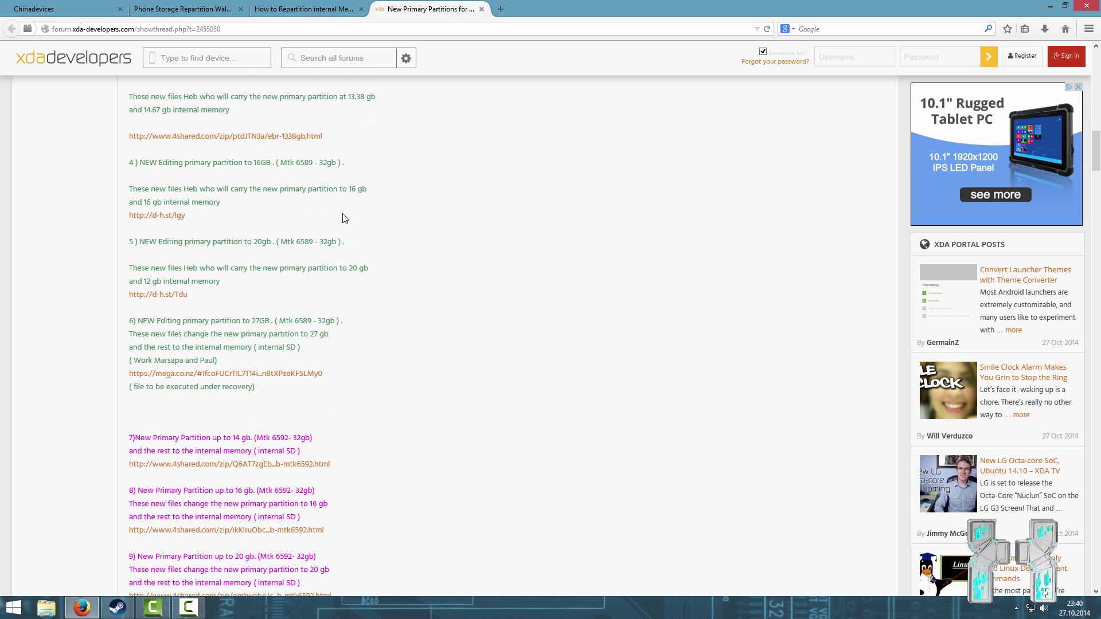
pyautogui.scroll(-2, 323, 275)
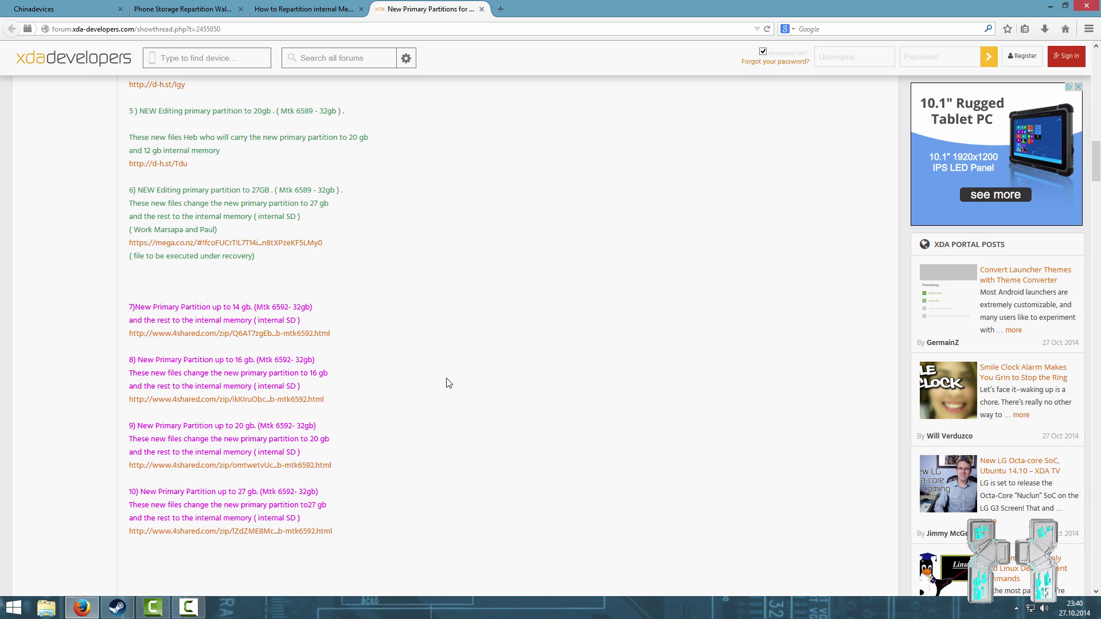
pyautogui.click(1049, 6)
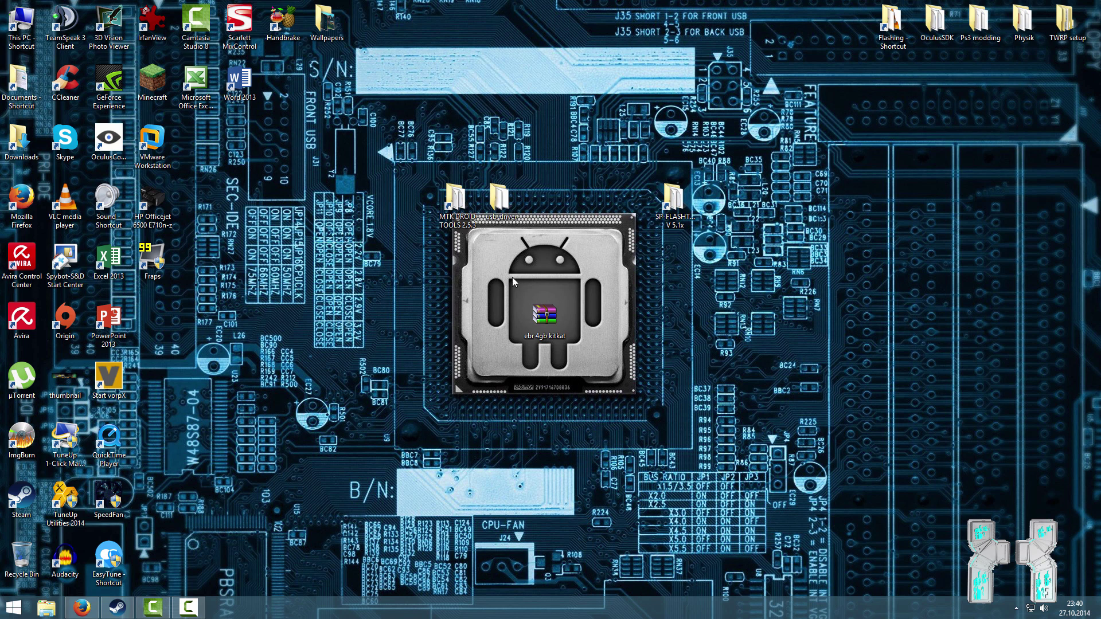
# Run MTKdroidTools as administrator from its folder and check the connected phone's hardware model and Android version.
pyautogui.doubleClick(462, 225)
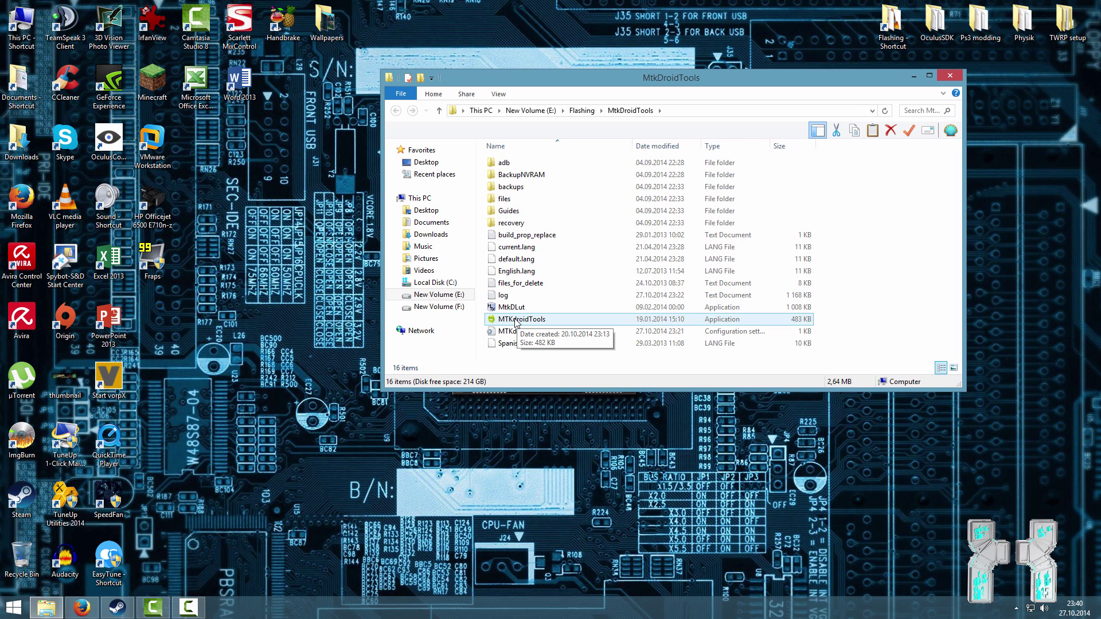
pyautogui.rightClick(514, 318)
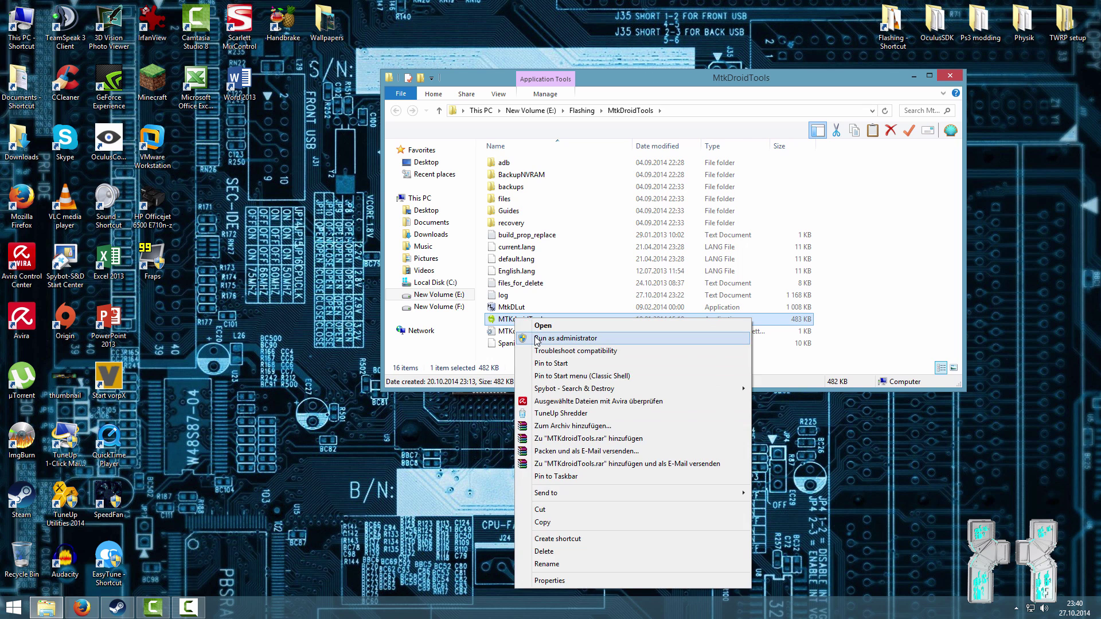
pyautogui.click(537, 339)
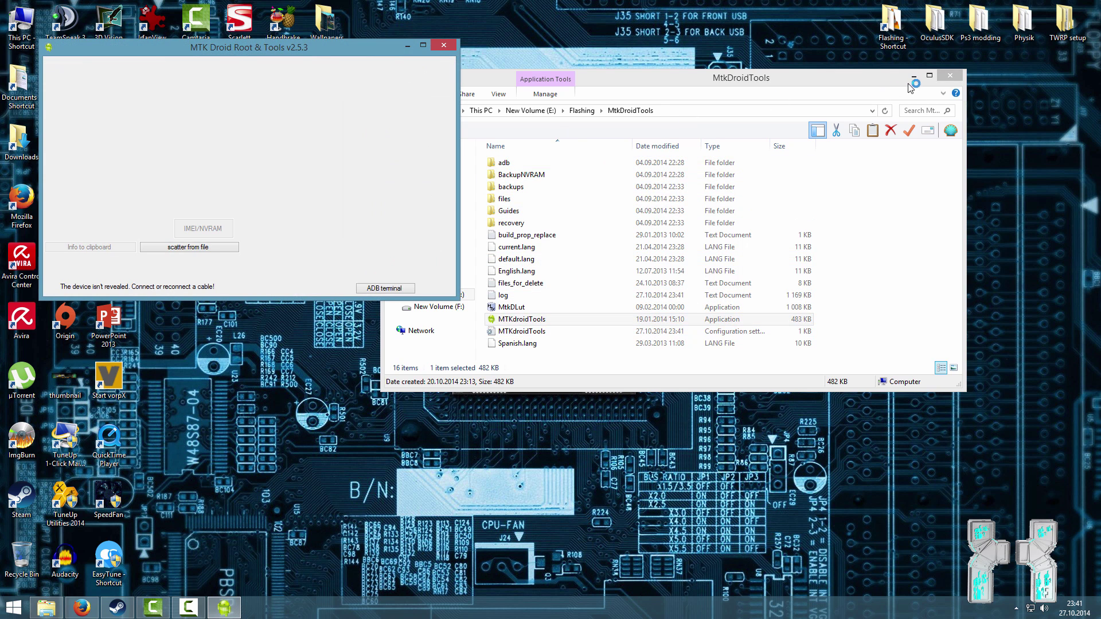
pyautogui.click(913, 76)
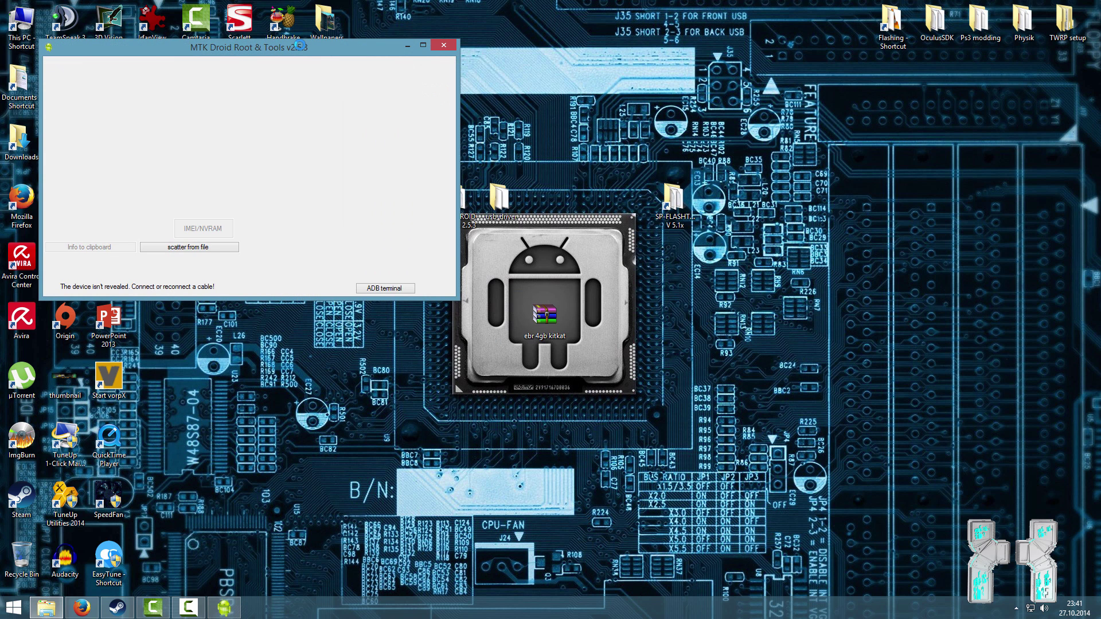
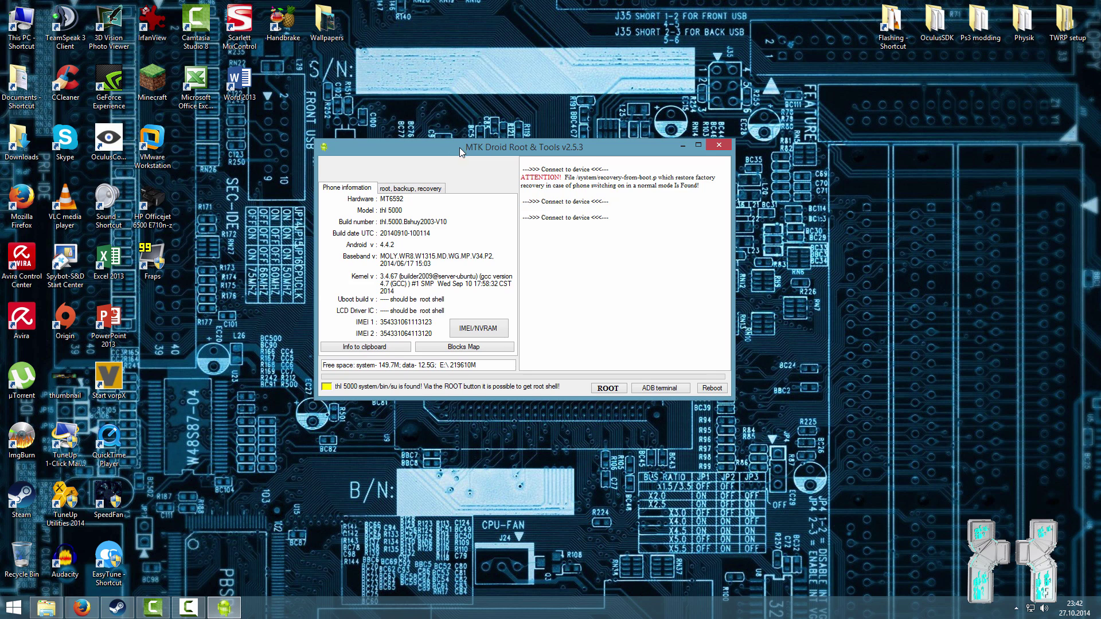
pyautogui.moveTo(459, 147); pyautogui.dragTo(483, 145)
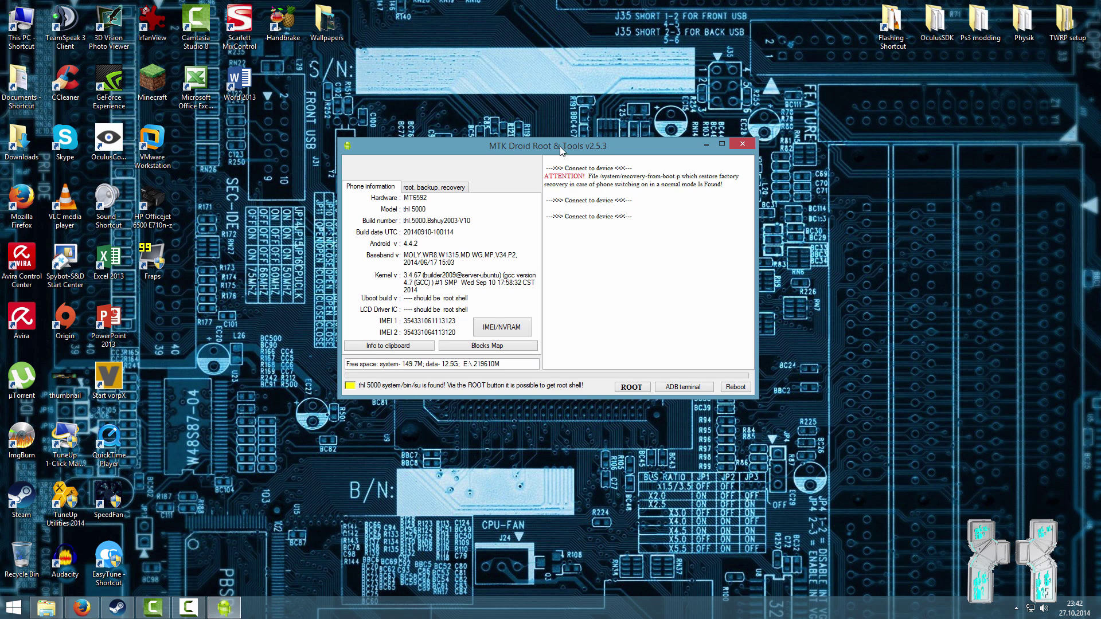
pyautogui.moveTo(559, 146); pyautogui.dragTo(535, 132)
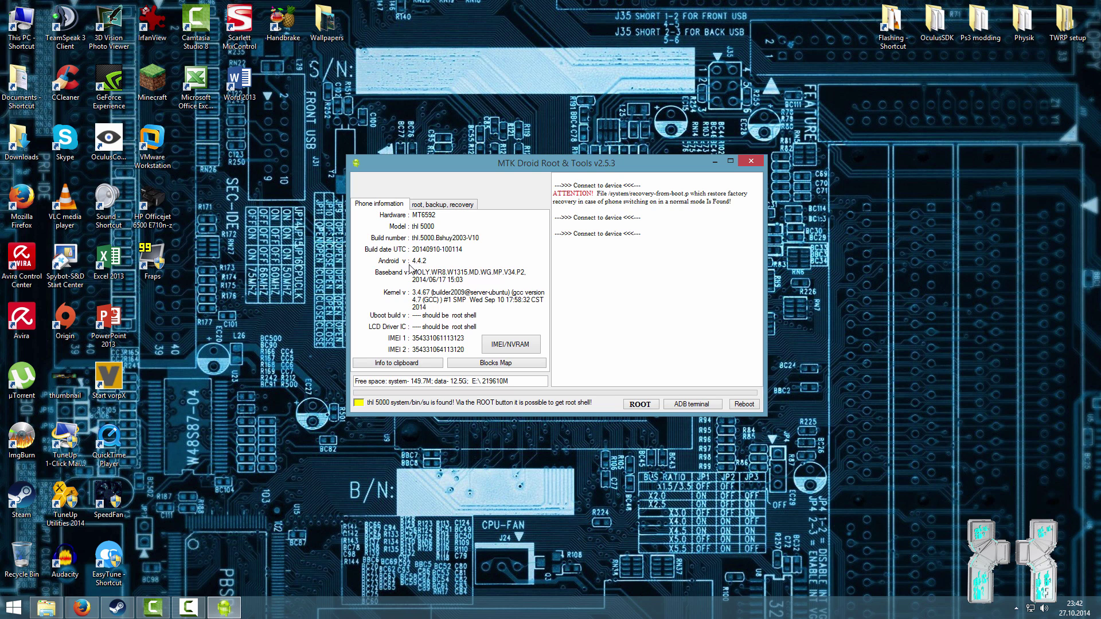
pyautogui.click(713, 163)
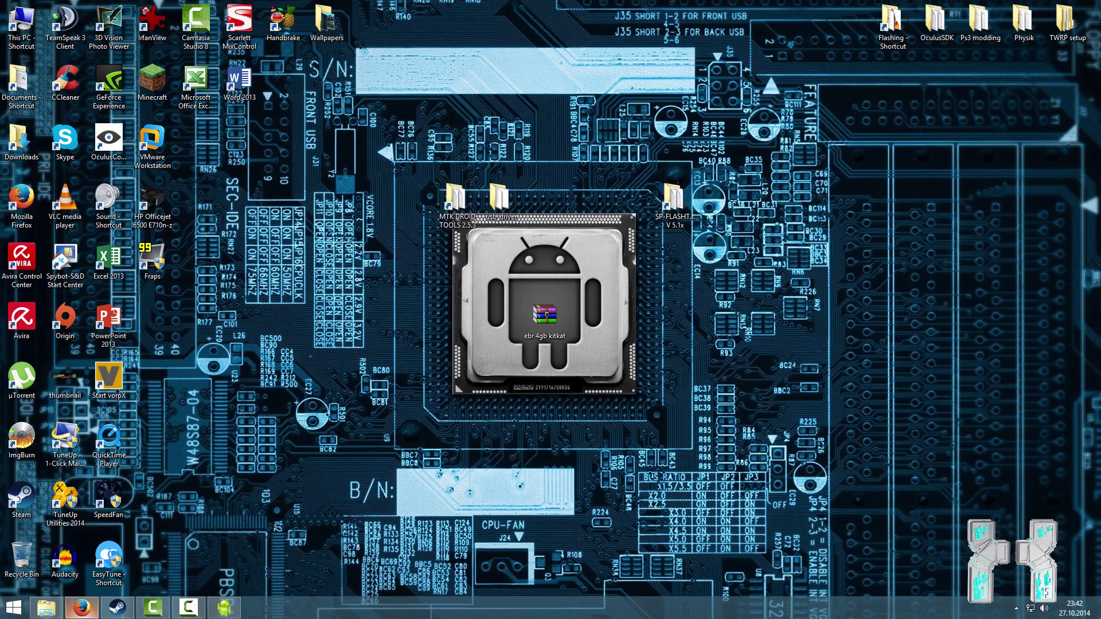
# Switch back to Firefox and find the XDA thread's section on primary partitions for MTK 6592 phones with KitKat.
pyautogui.click(82, 608)
pyautogui.scroll(10, 418, 267)
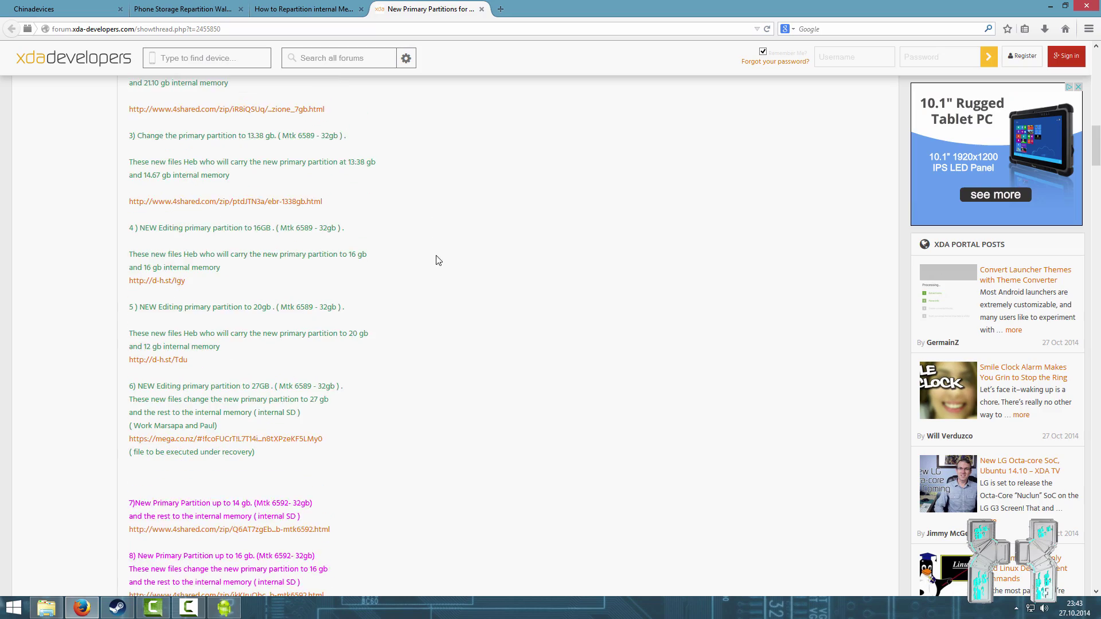
pyautogui.middleClick(456, 359)
pyautogui.scroll(-10, 461, 260)
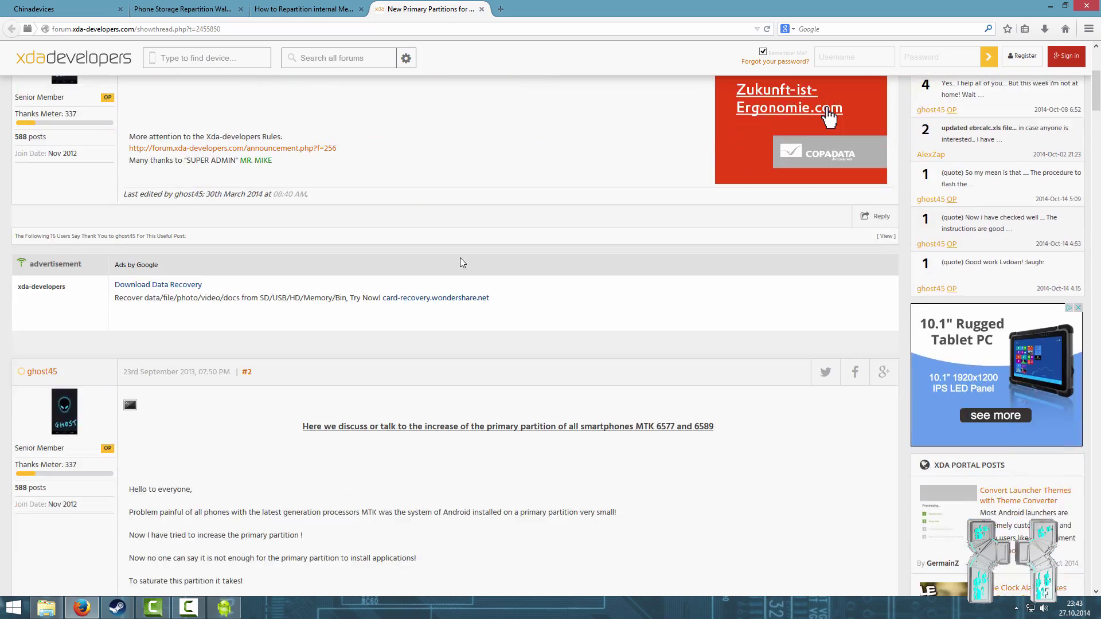
pyautogui.scroll(-20, 464, 258)
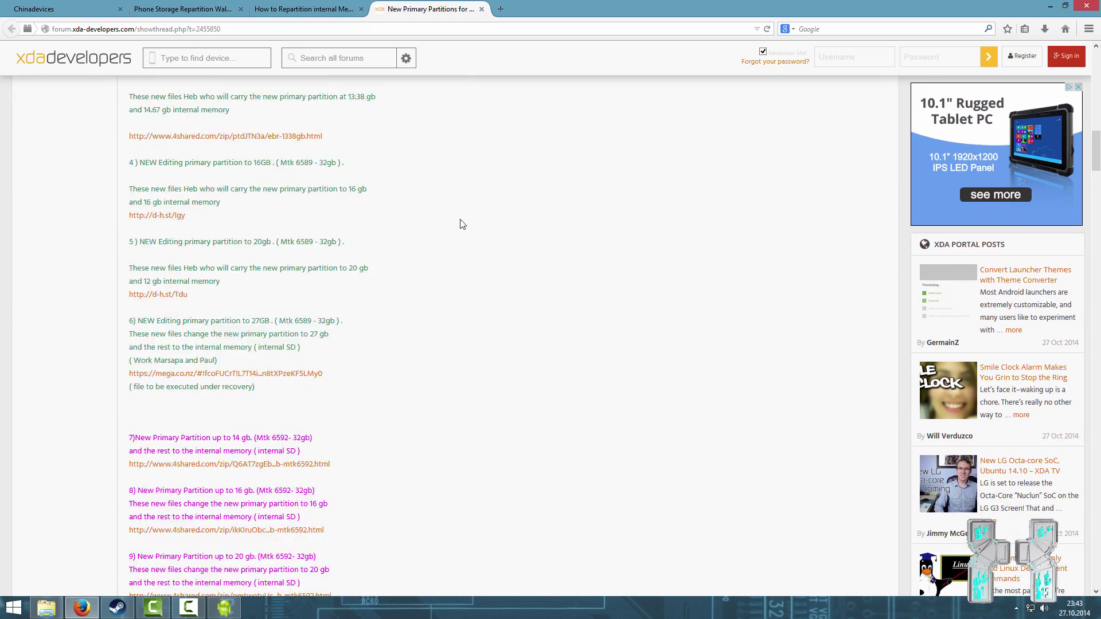
pyautogui.scroll(-20, 459, 219)
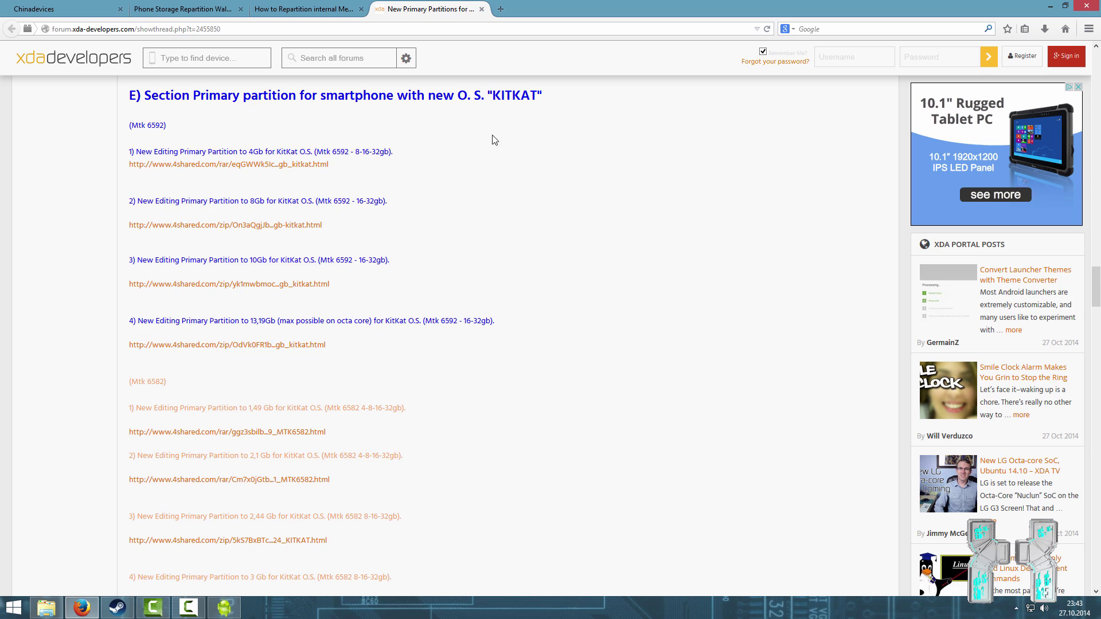
pyautogui.scroll(2, 493, 137)
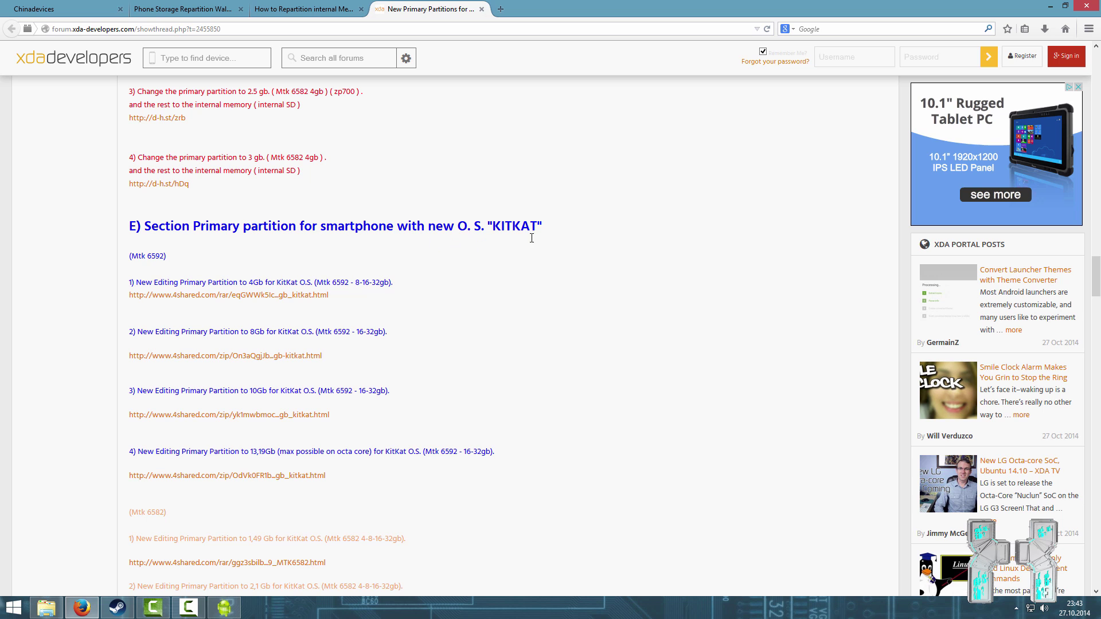
pyautogui.scroll(-1, 526, 231)
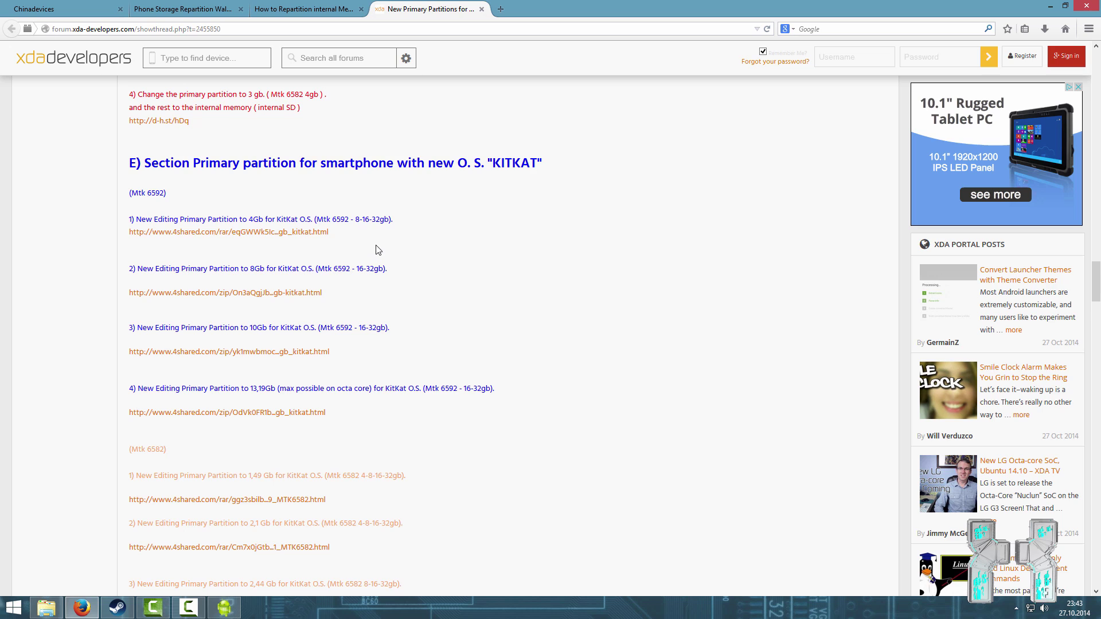
# Compare the MTK 6592 KitKat partition sizes and open the download page for the 8 GB version.
pyautogui.moveTo(349, 219); pyautogui.dragTo(317, 218)
pyautogui.click(404, 255)
pyautogui.moveTo(130, 267); pyautogui.dragTo(401, 277)
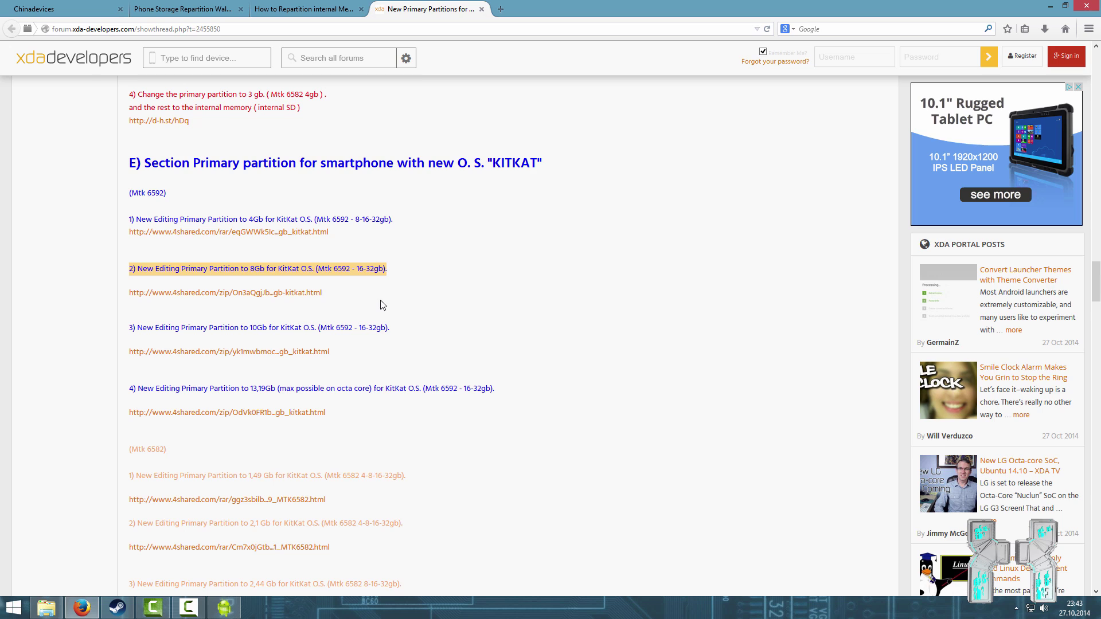
pyautogui.click(392, 317)
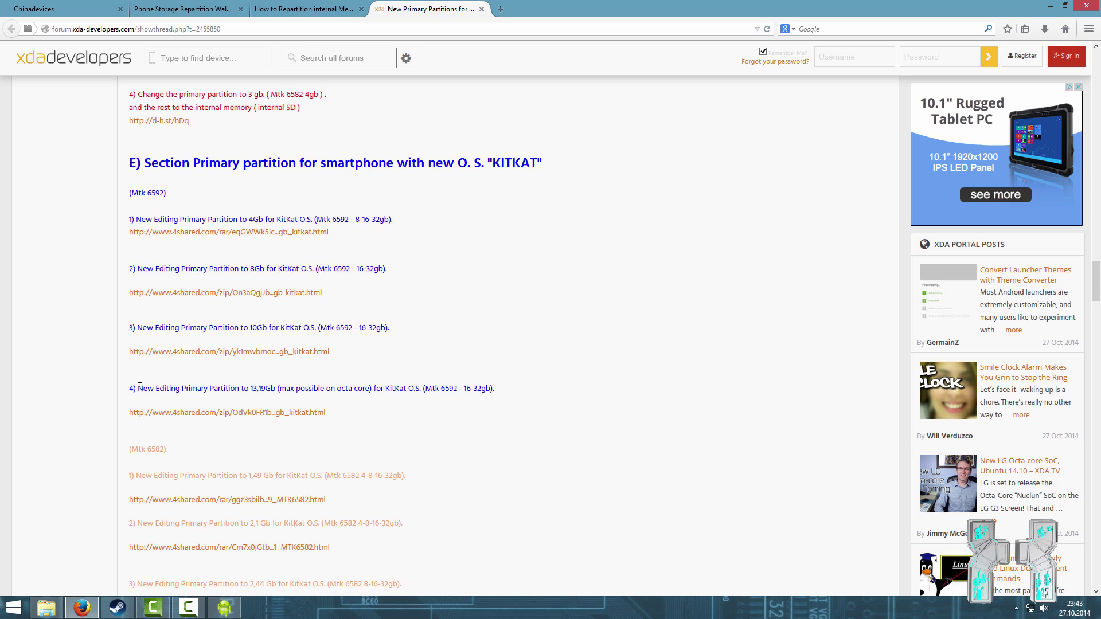
pyautogui.moveTo(140, 386); pyautogui.dragTo(288, 393)
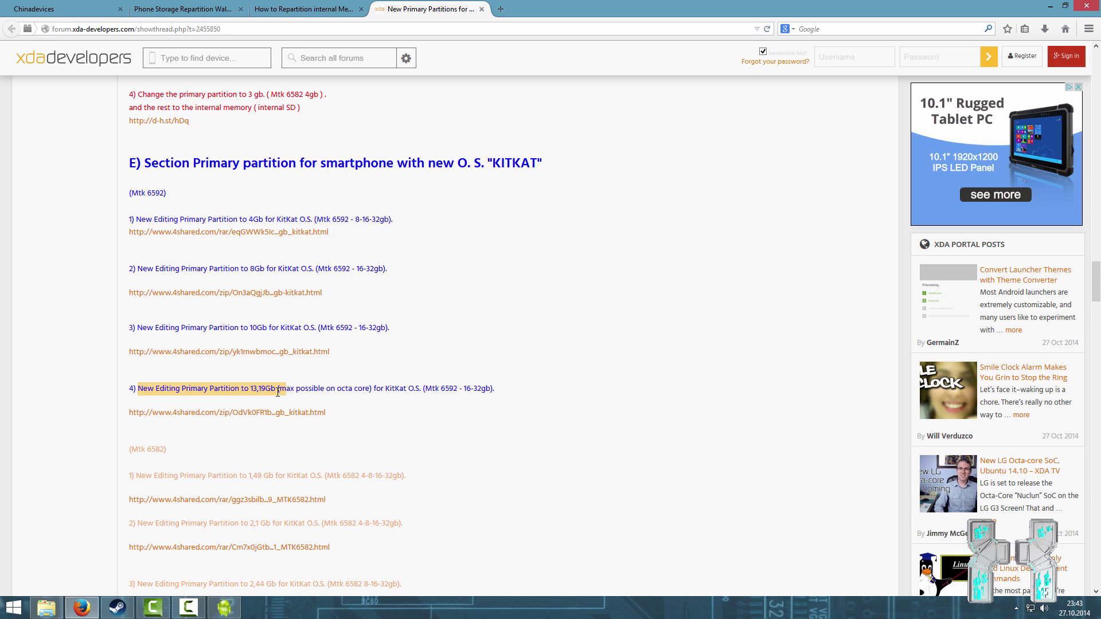
pyautogui.click(277, 391)
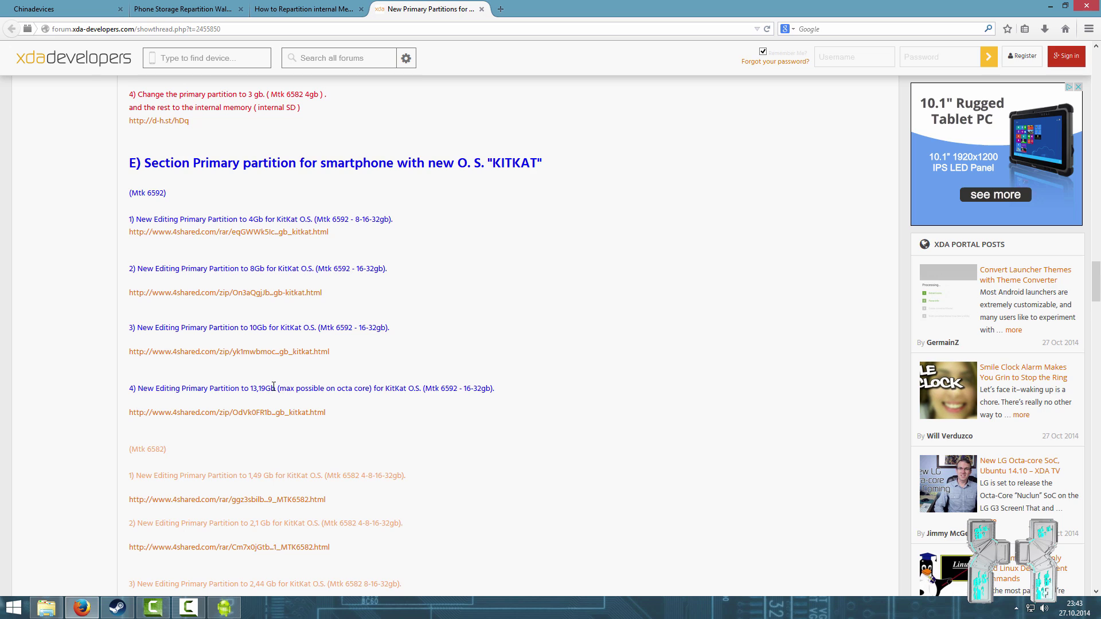
pyautogui.moveTo(270, 387); pyautogui.dragTo(247, 383)
pyautogui.click(282, 391)
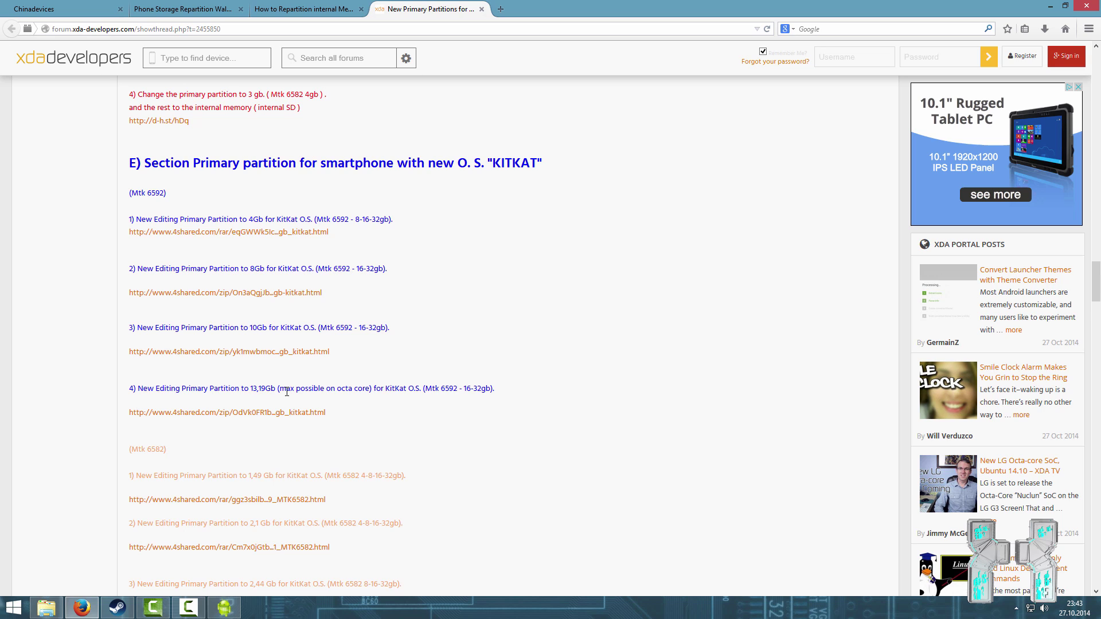
pyautogui.click(249, 288)
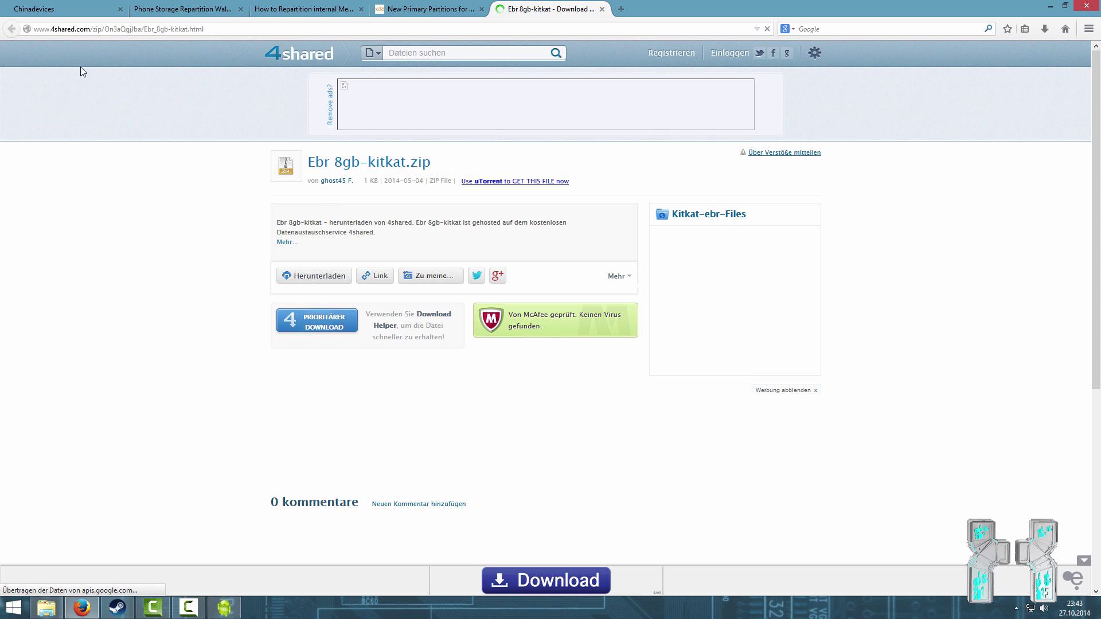
# Request the free download of Ebr 8gb-kitkat.zip on 4shared and dismiss the advertising pop-up window.
pyautogui.click(315, 275)
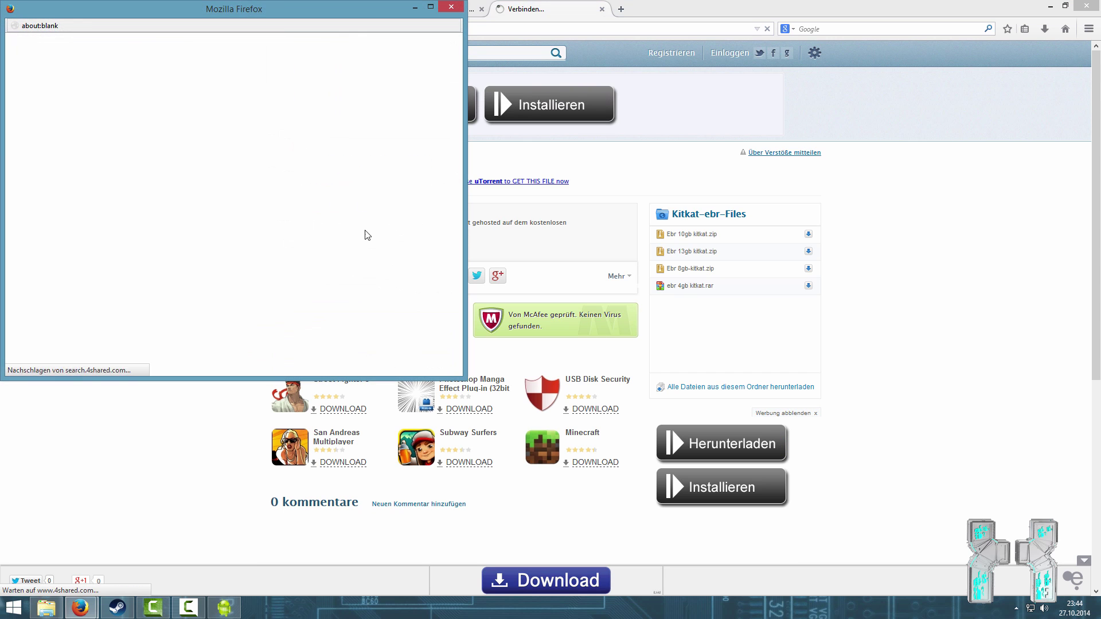
pyautogui.moveTo(279, 12); pyautogui.dragTo(515, 61)
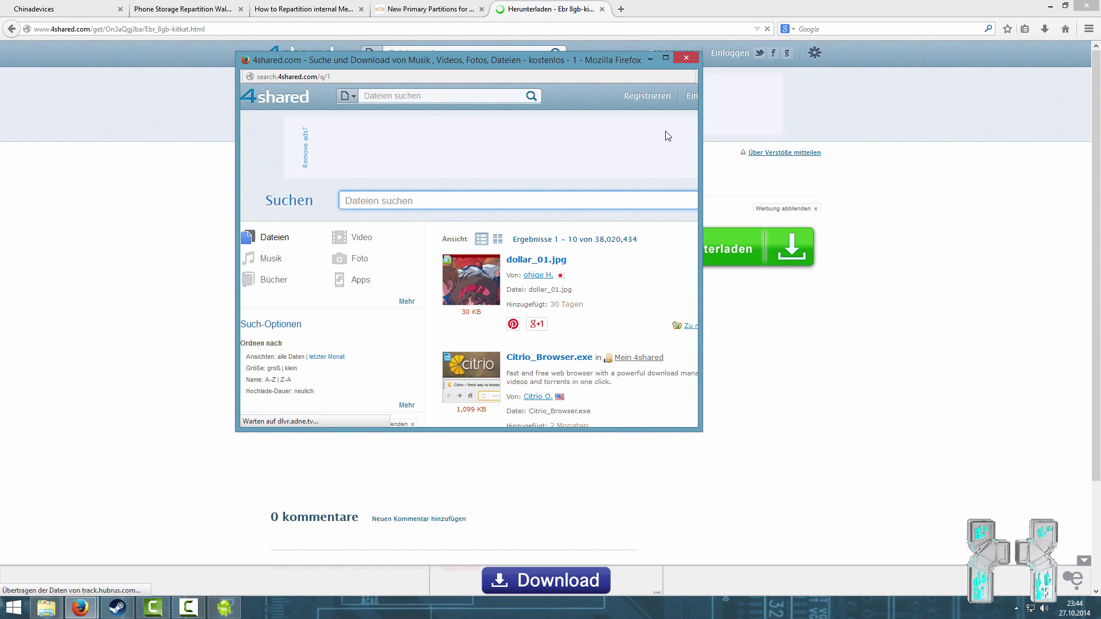
pyautogui.click(685, 60)
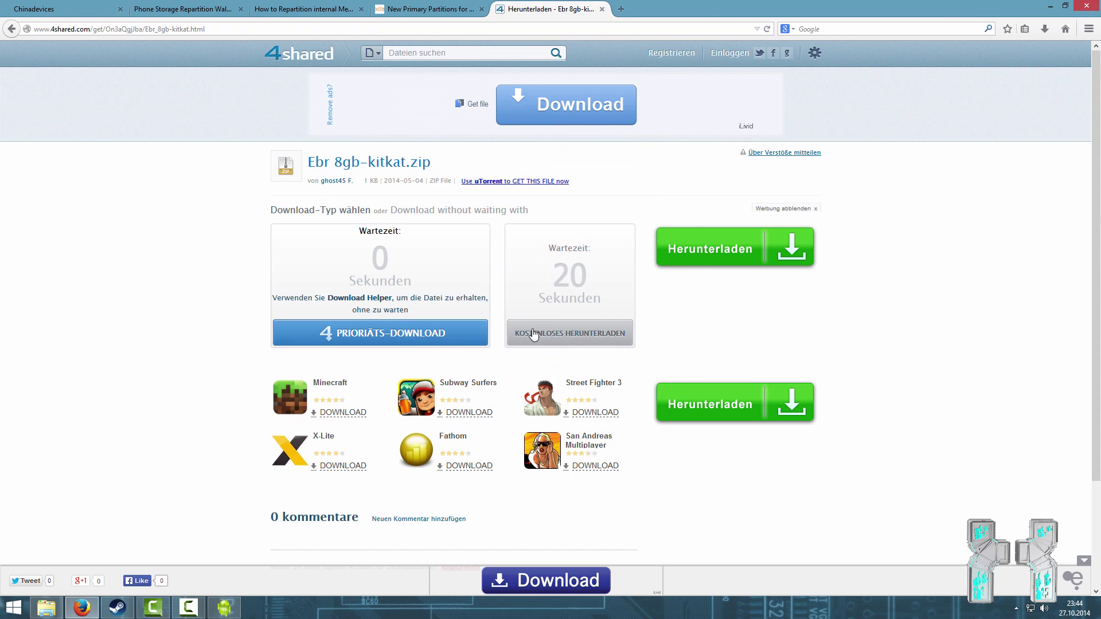
pyautogui.click(544, 336)
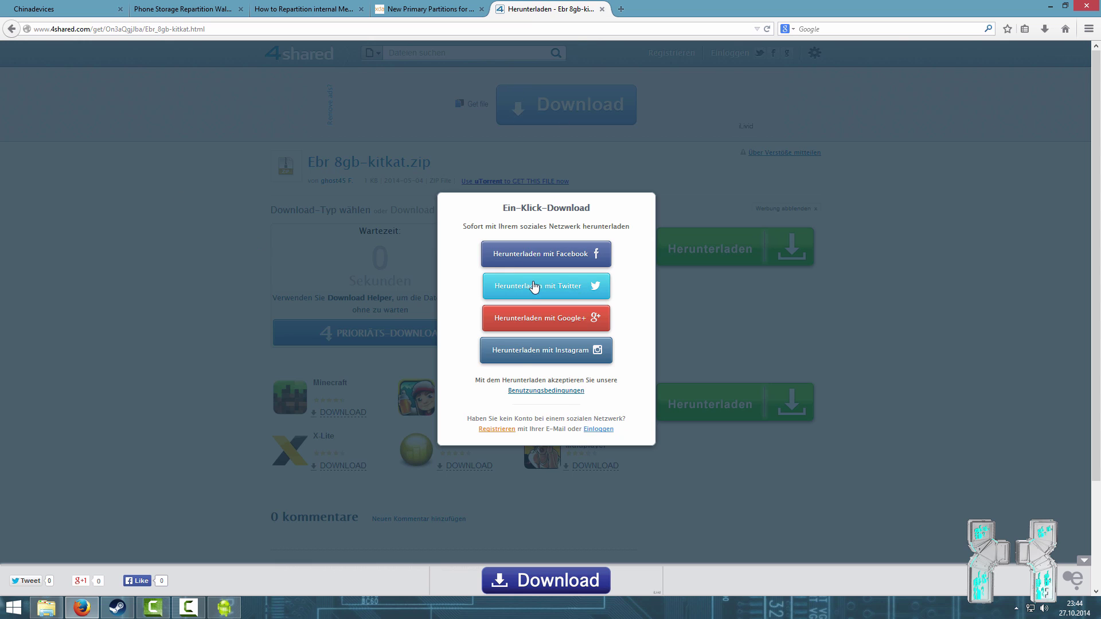
pyautogui.click(549, 267)
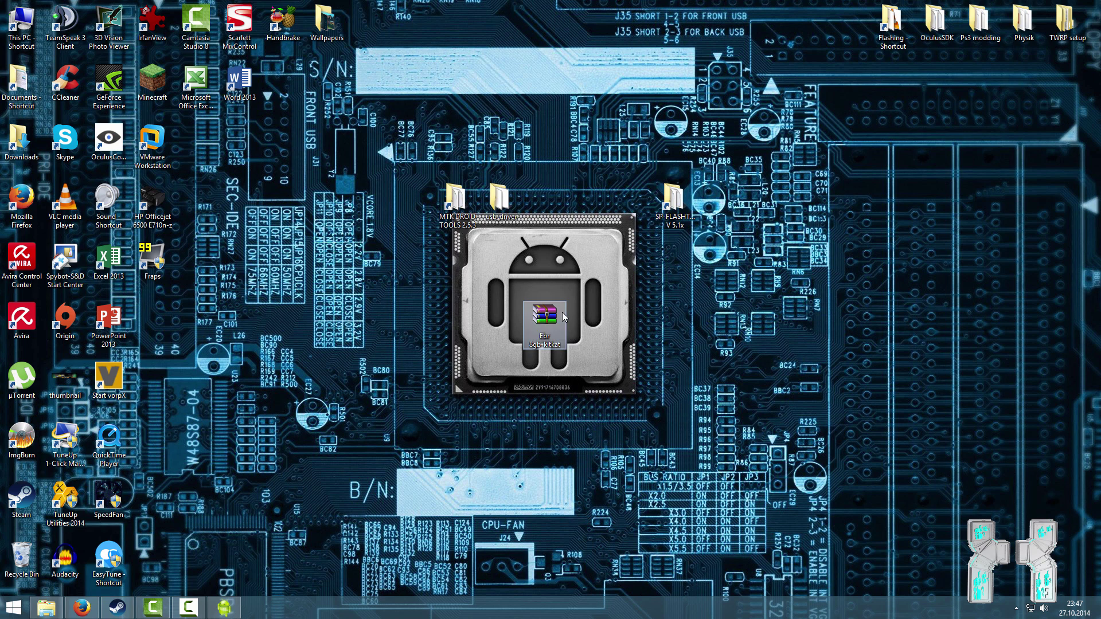
# Extract the downloaded Ebr 8gb-kitkat archive directly onto the desktop.
pyautogui.click(564, 320)
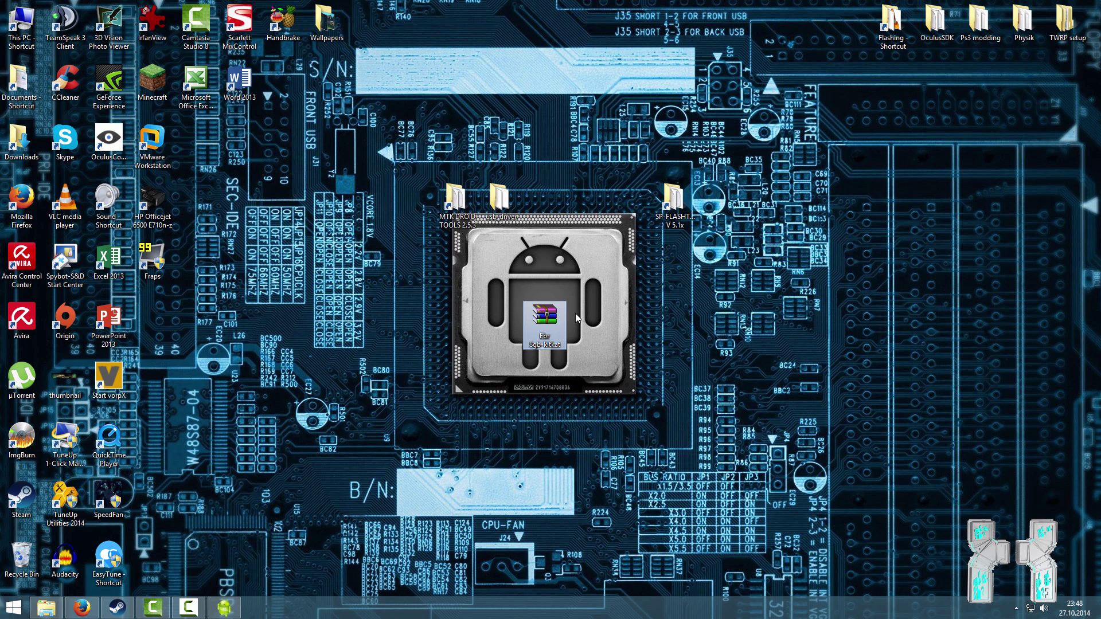
pyautogui.rightClick(545, 311)
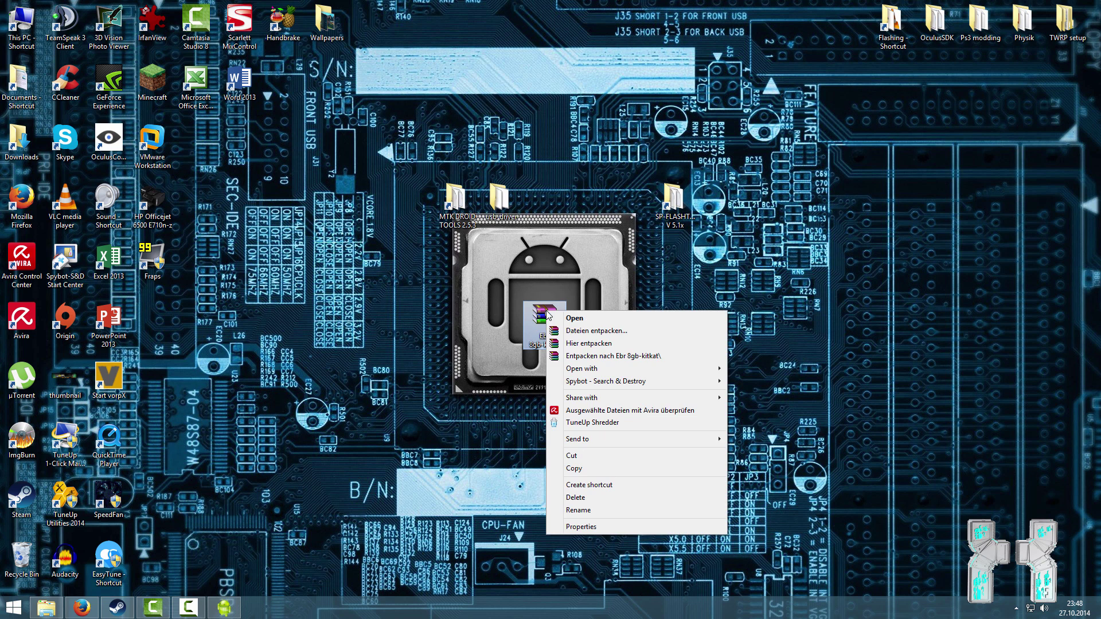
pyautogui.click(559, 340)
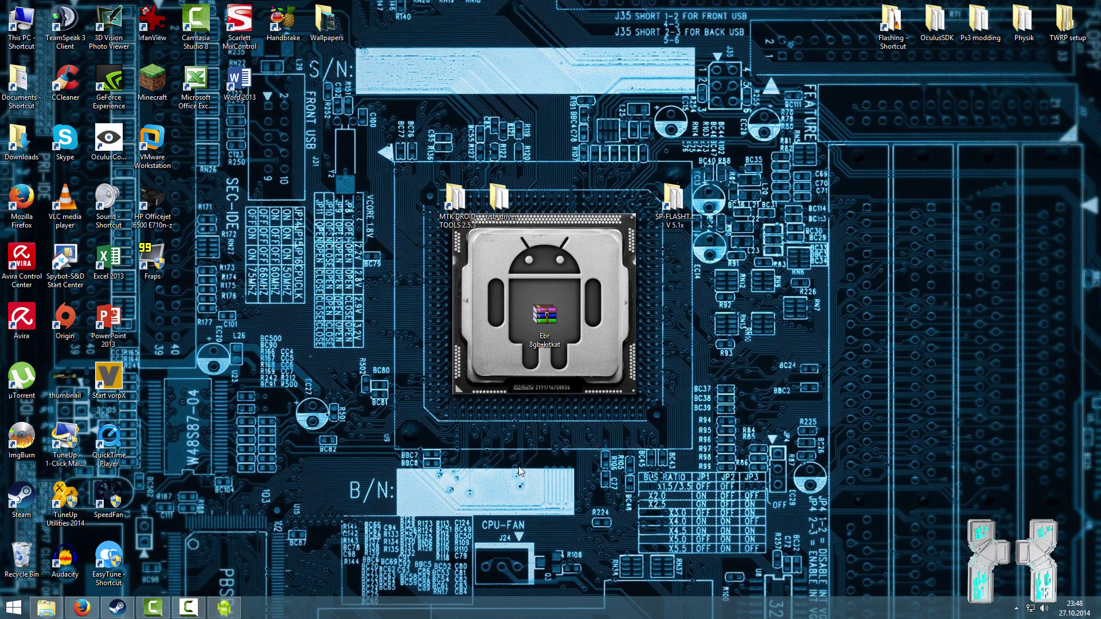
pyautogui.moveTo(183, 407); pyautogui.dragTo(665, 332)
pyautogui.click(665, 332)
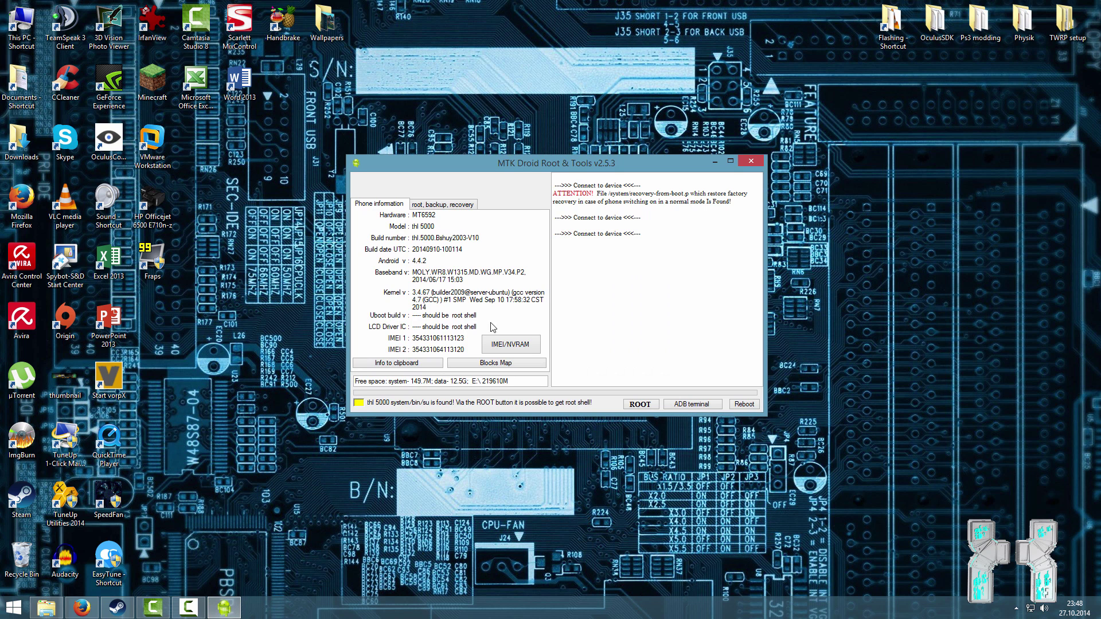
# Switch to MTK Droid Root & Tools, obtain a root shell on the connected phone, and back up its firmware.
pyautogui.moveTo(532, 166)
pyautogui.mouseDown()
pyautogui.moveTo(504, 157)
pyautogui.moveTo(538, 163)
pyautogui.mouseUp()
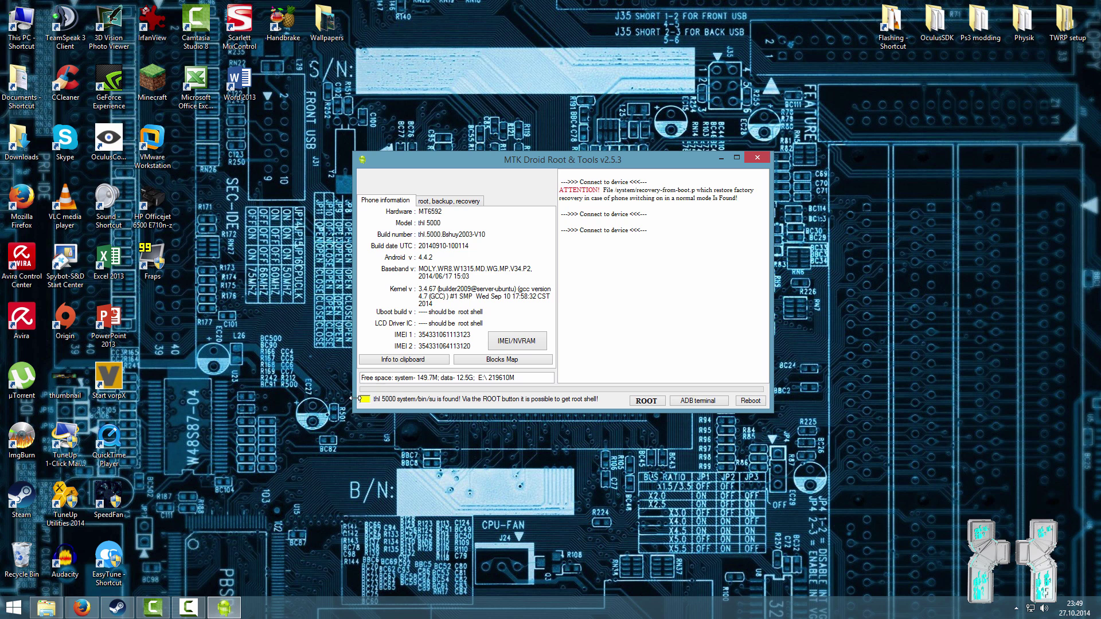
pyautogui.click(640, 403)
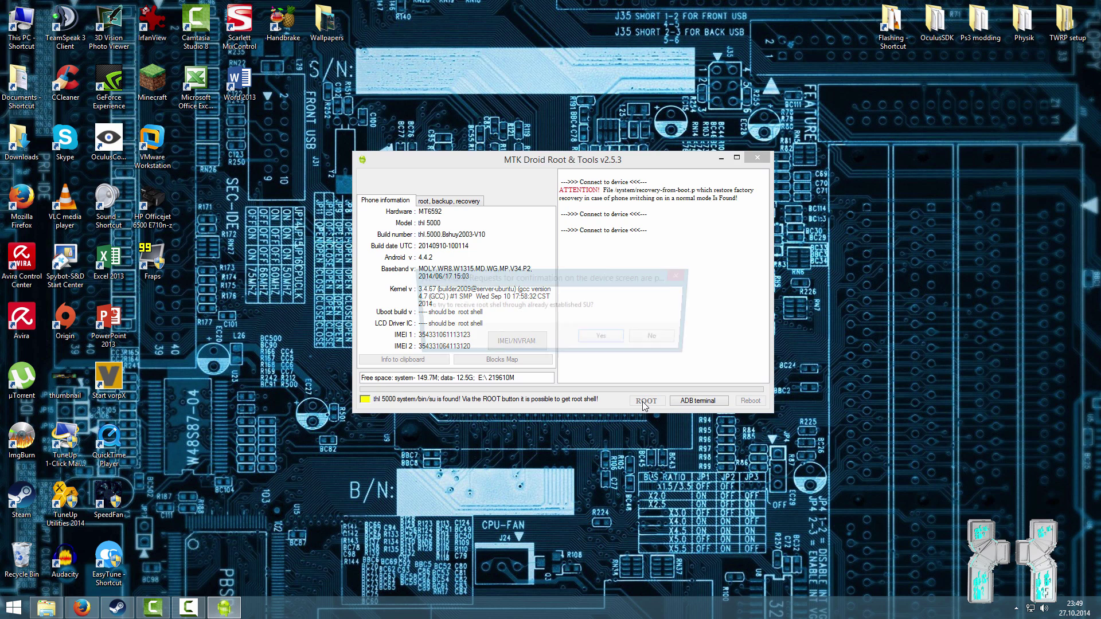
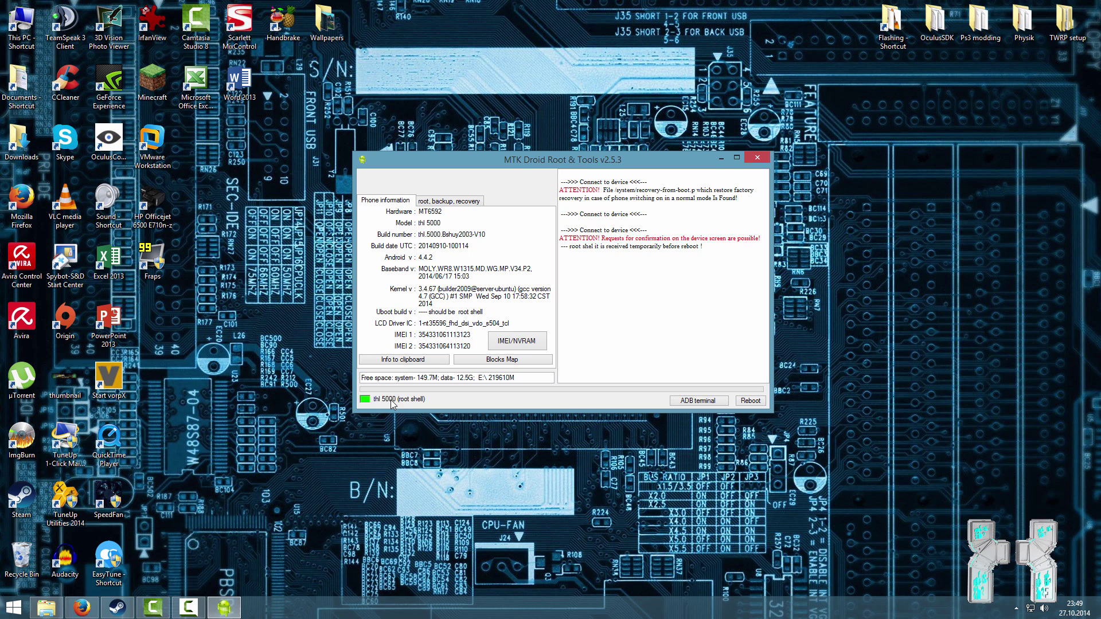
pyautogui.click(436, 204)
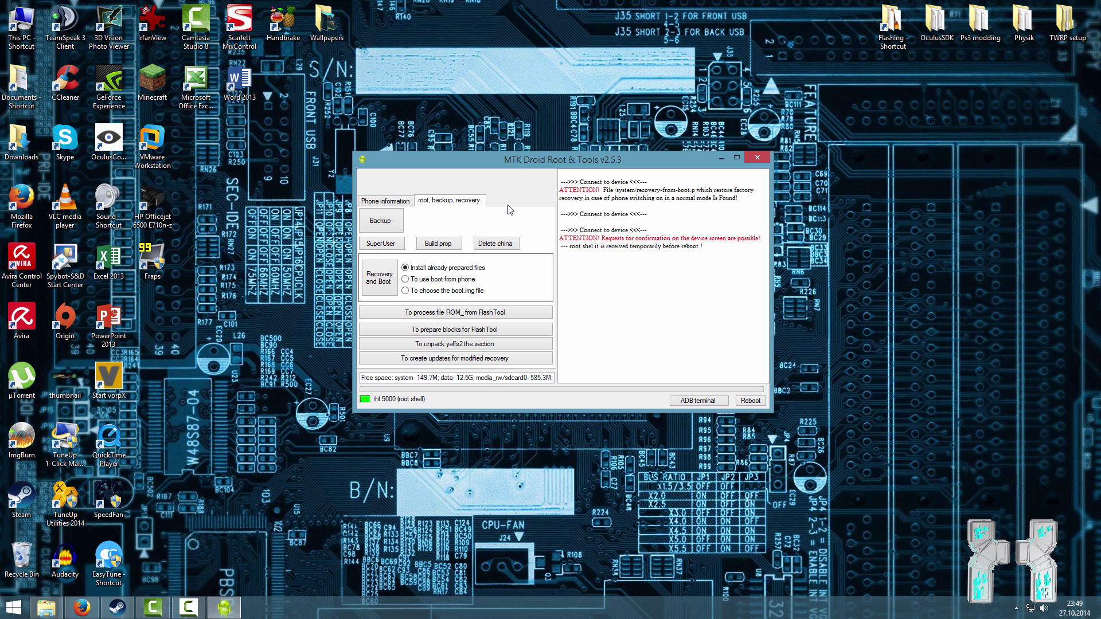
pyautogui.click(401, 224)
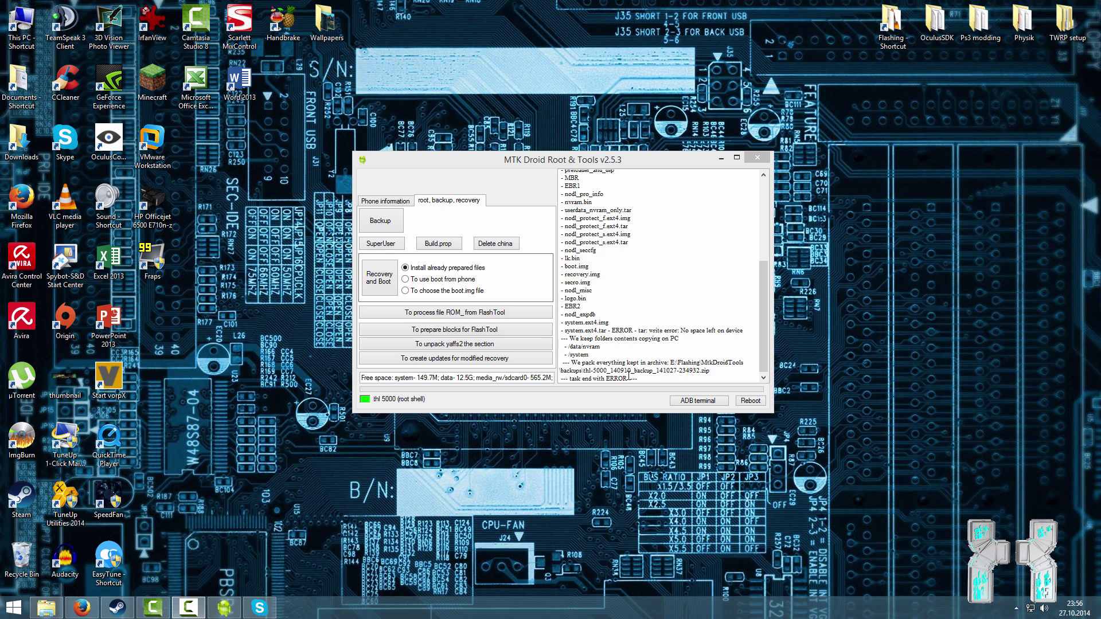
pyautogui.click(637, 379)
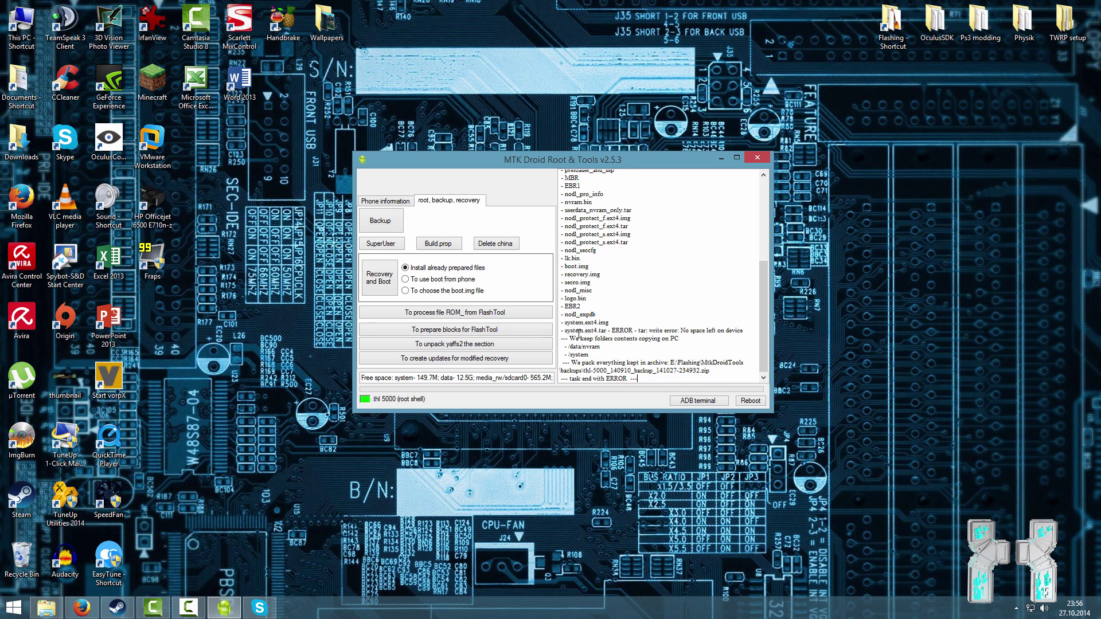
pyautogui.moveTo(566, 331); pyautogui.dragTo(606, 331)
pyautogui.click(648, 347)
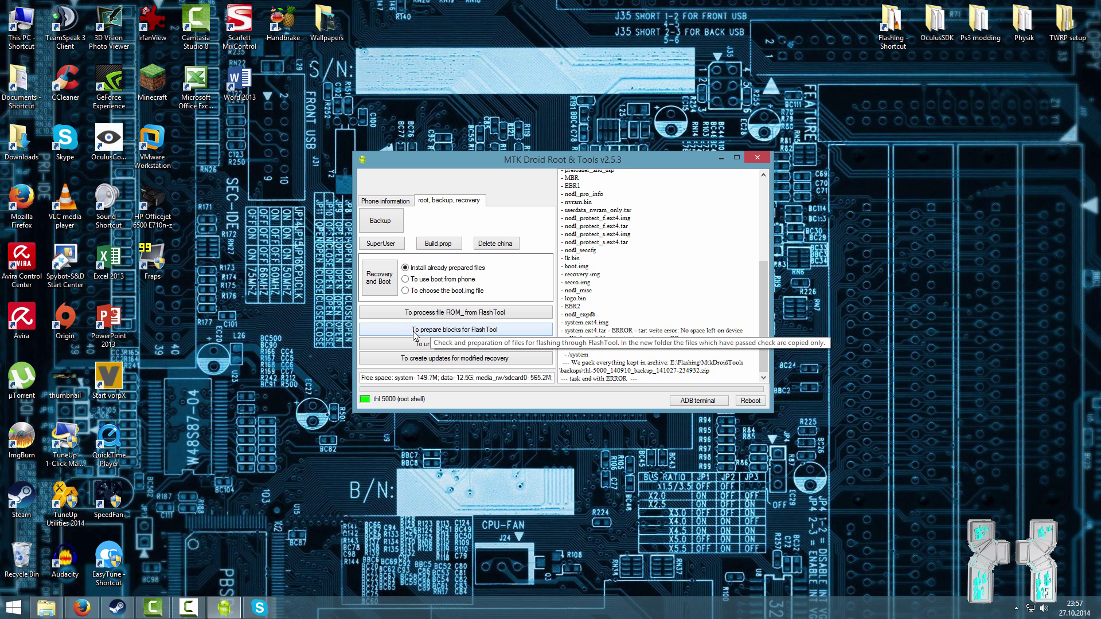
pyautogui.click(472, 332)
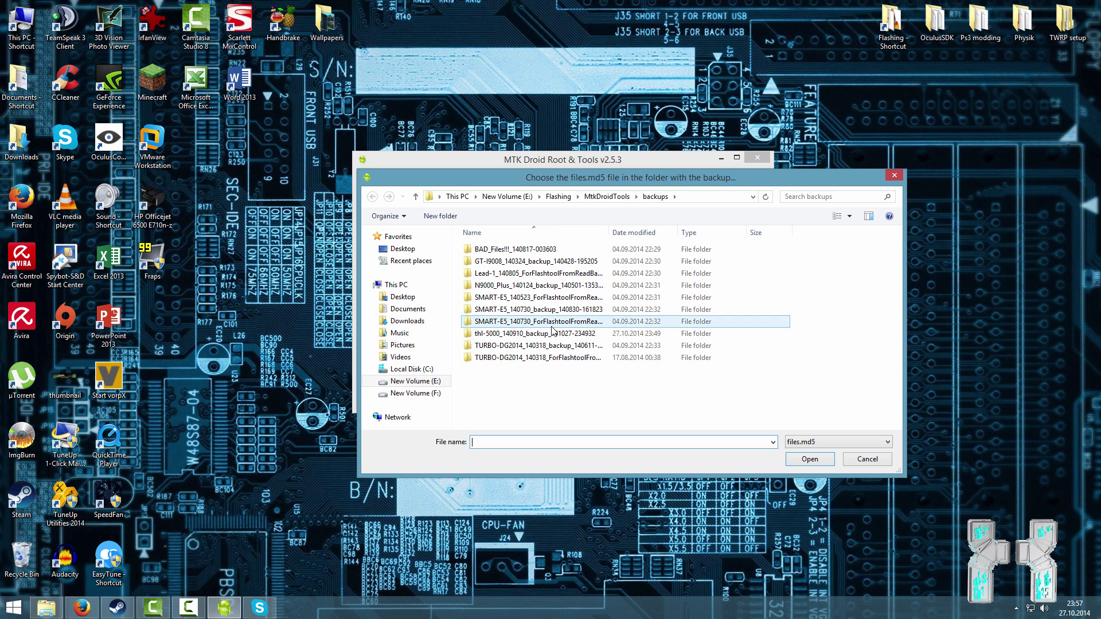
pyautogui.click(508, 337)
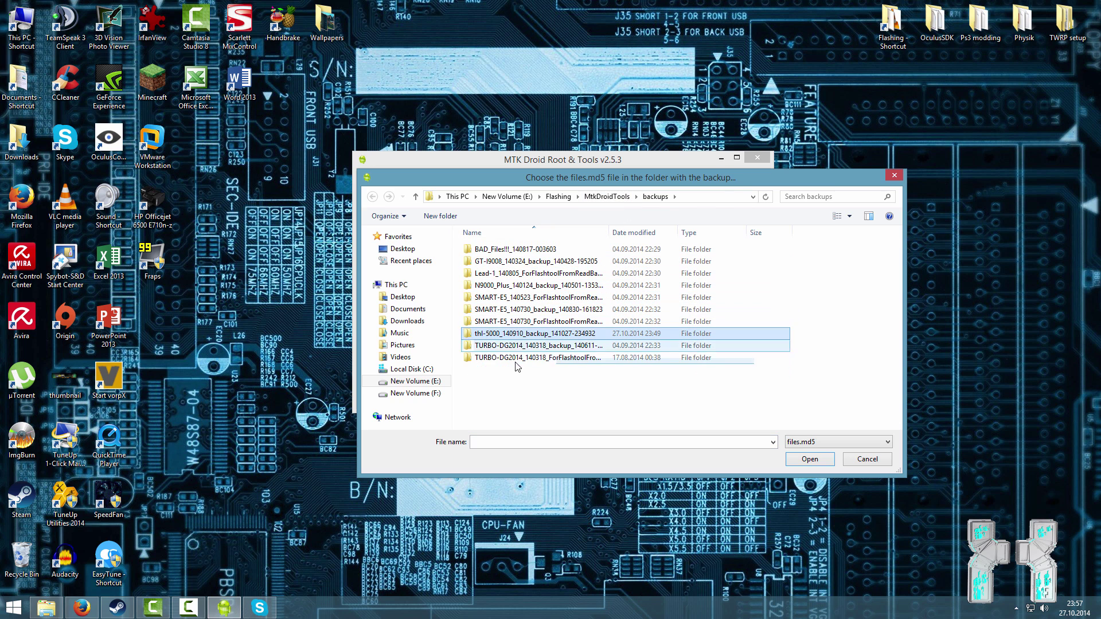
pyautogui.doubleClick(546, 335)
pyautogui.click(486, 274)
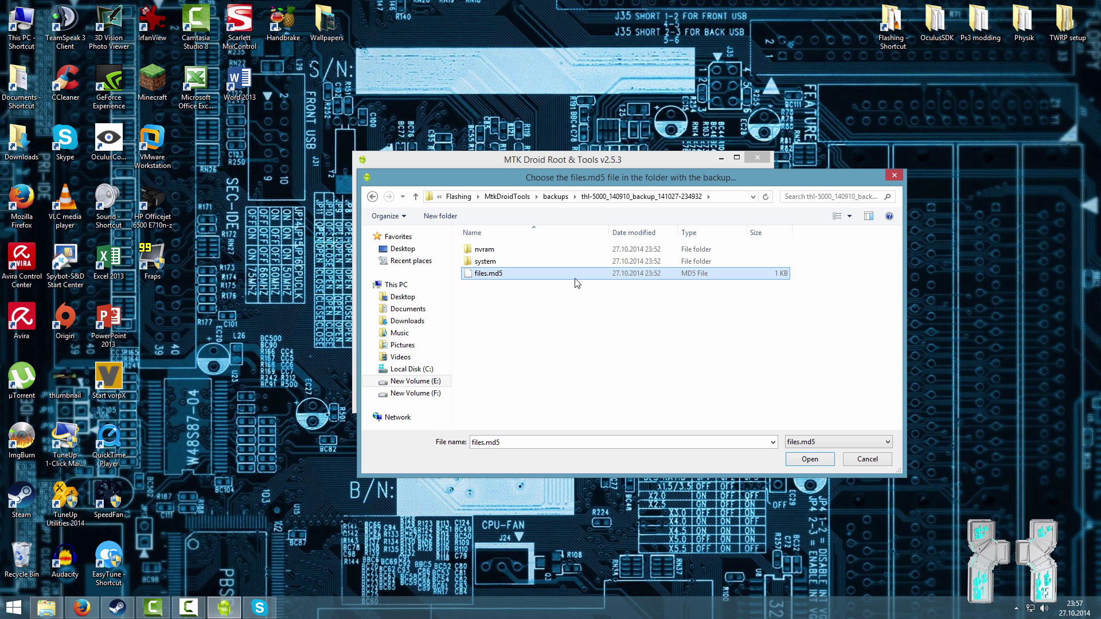
pyautogui.click(809, 459)
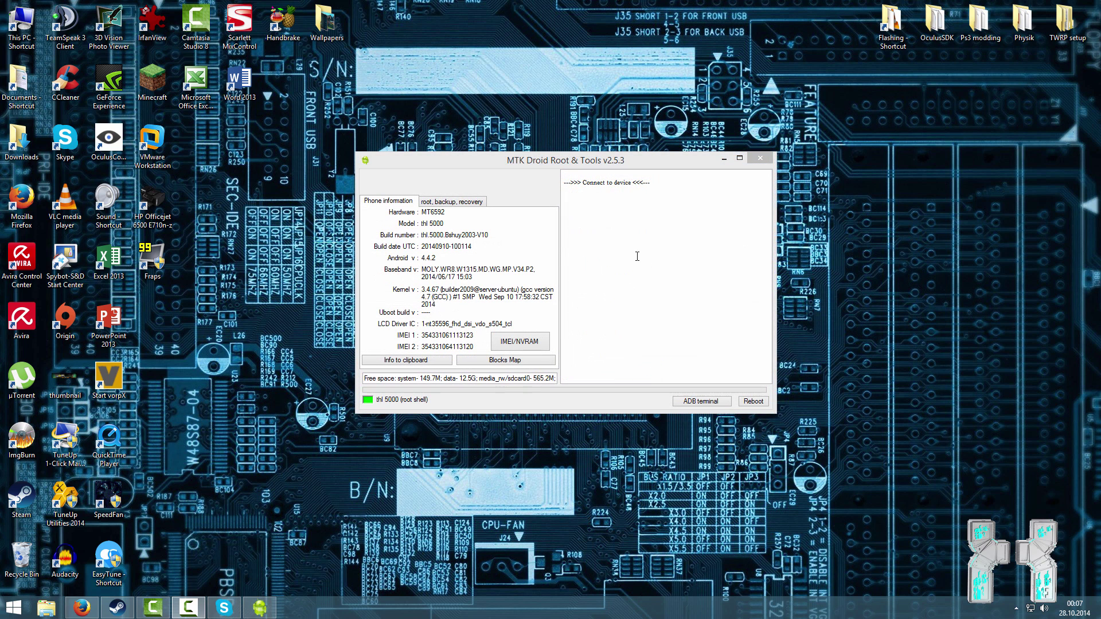
# Open the !Files_to_FlashTool folder of the thl-5000 backup inside MtkDroidTools and locate its EBR1 and EBR2 files.
pyautogui.click(723, 161)
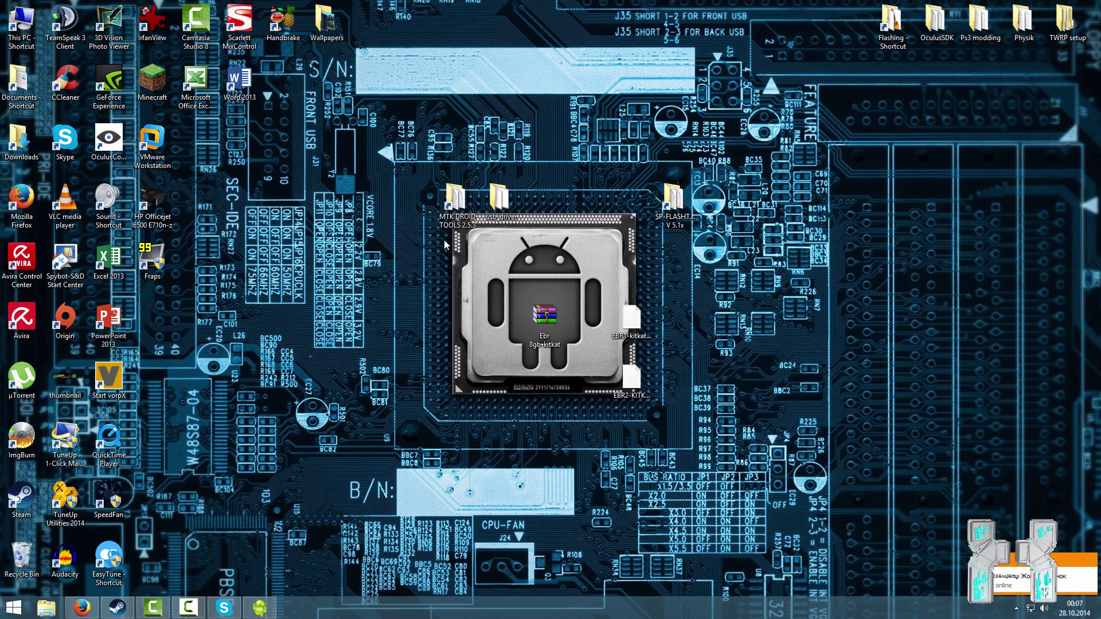
pyautogui.doubleClick(455, 198)
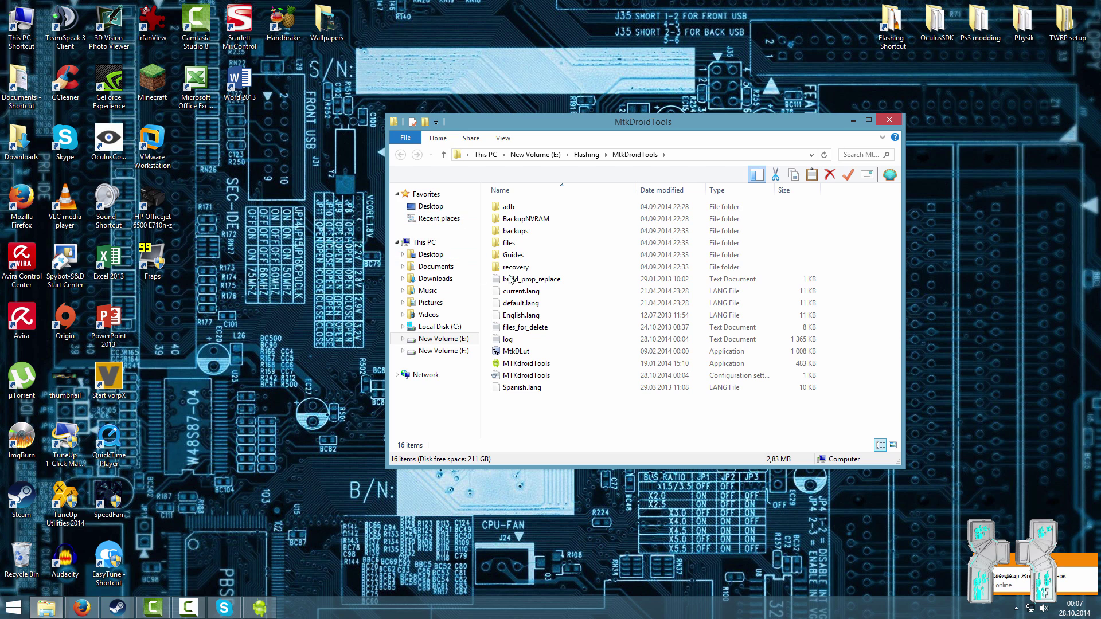
pyautogui.doubleClick(513, 231)
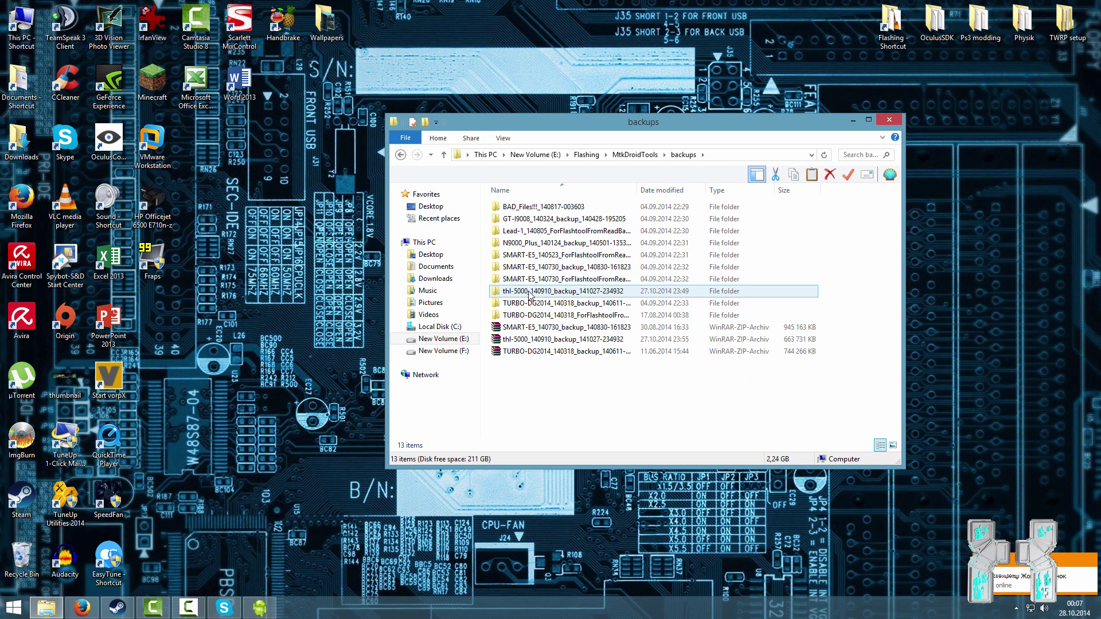
pyautogui.doubleClick(505, 292)
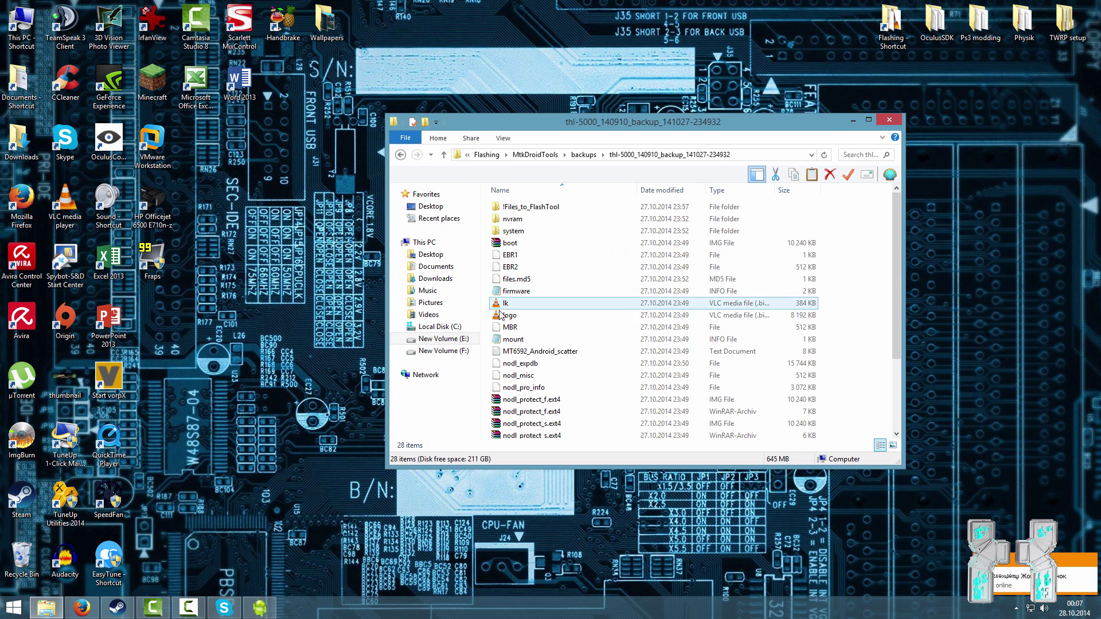
pyautogui.doubleClick(527, 209)
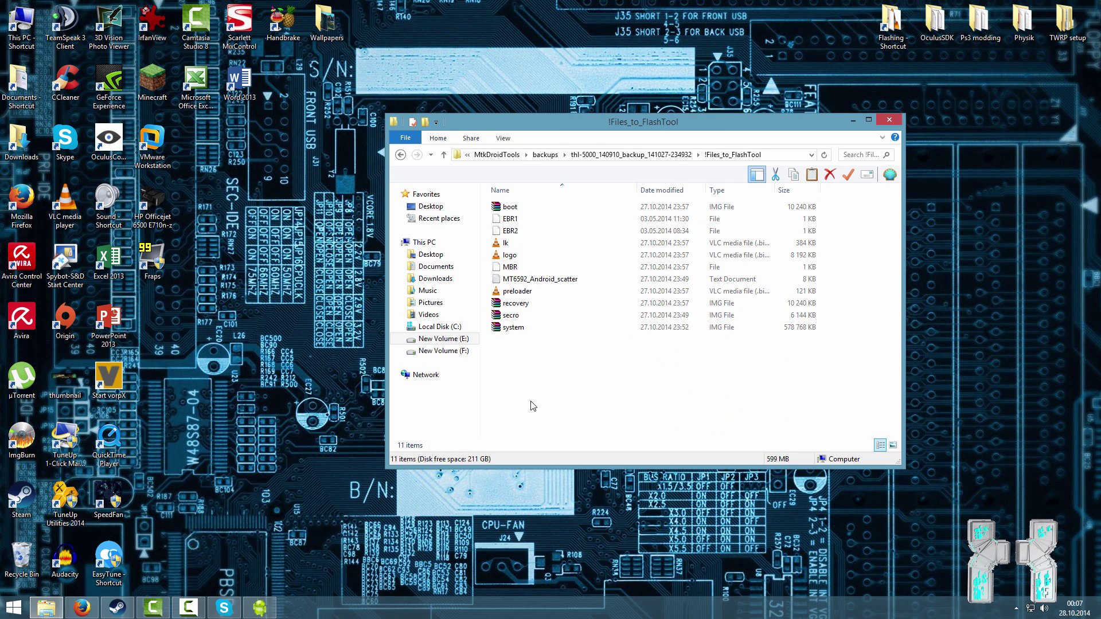
pyautogui.moveTo(532, 430); pyautogui.dragTo(492, 202)
pyautogui.click(566, 379)
pyautogui.click(537, 219)
pyautogui.click(537, 230)
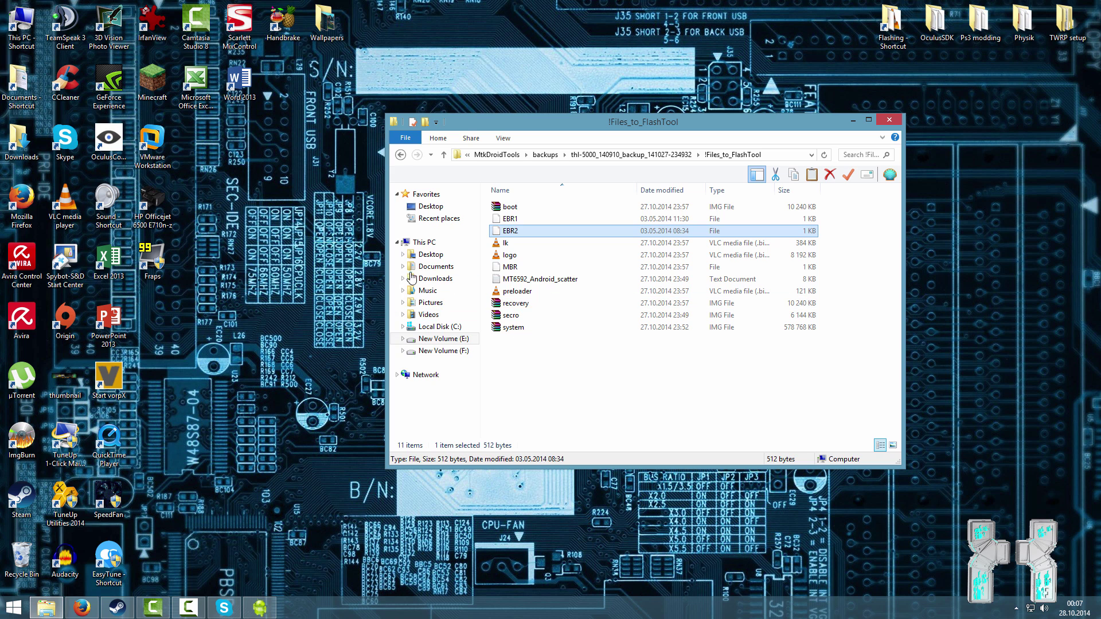
# Create a new desktop folder named backup.
pyautogui.rightClick(263, 268)
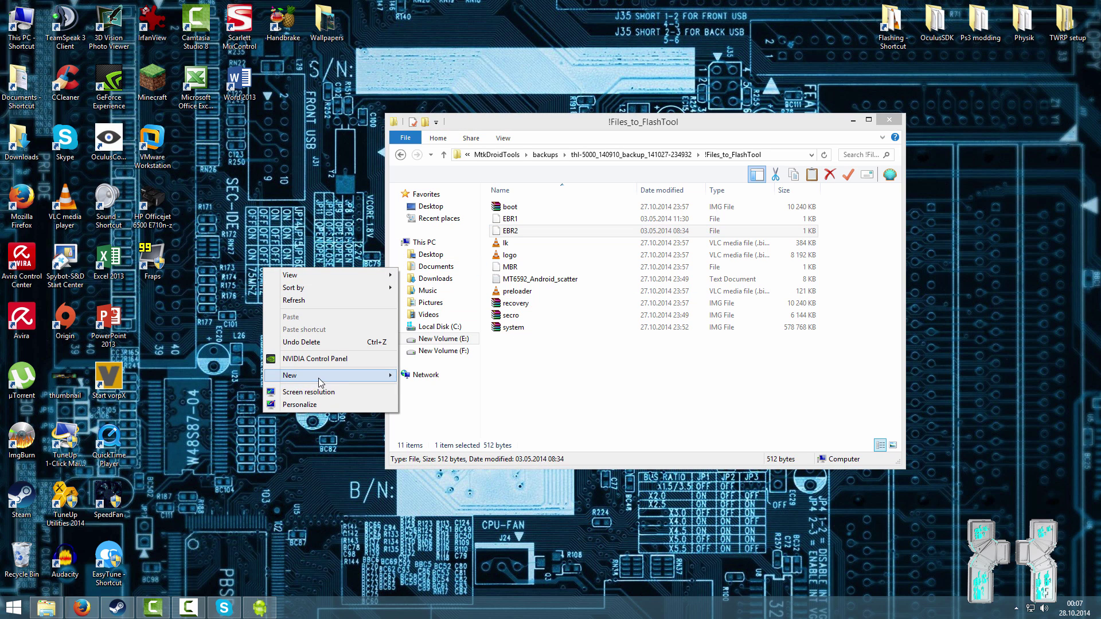
pyautogui.moveTo(290, 376)
pyautogui.click(428, 376)
pyautogui.write('backup')
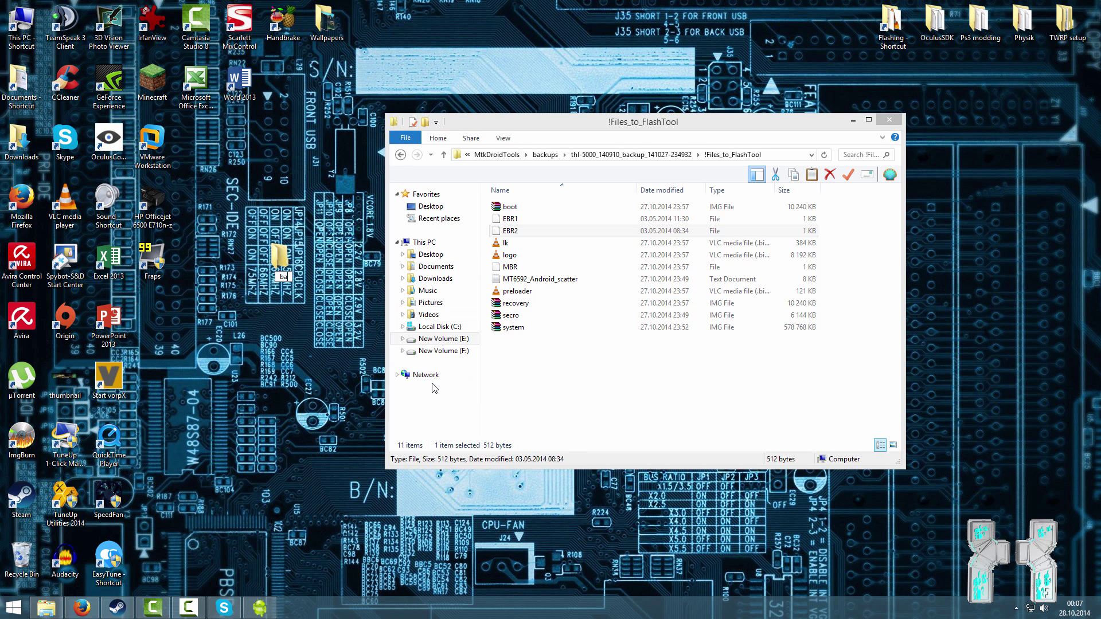
pyautogui.press('Return')
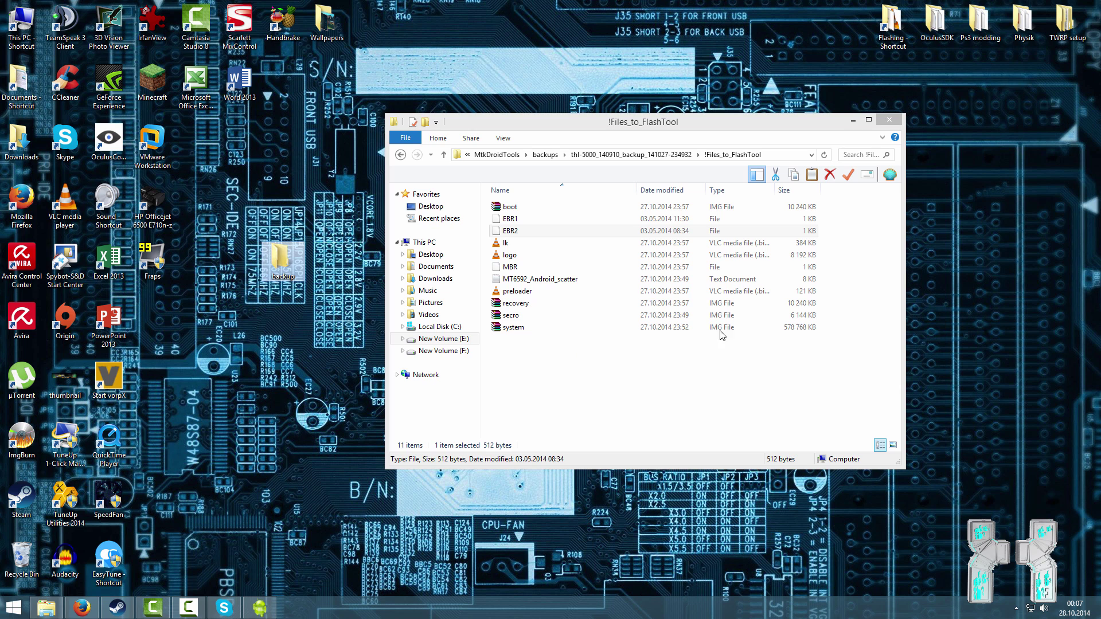
# Copy EBR1 and EBR2 from !Files_to_FlashTool into the desktop backup folder and check its contents.
pyautogui.moveTo(856, 202); pyautogui.dragTo(768, 237)
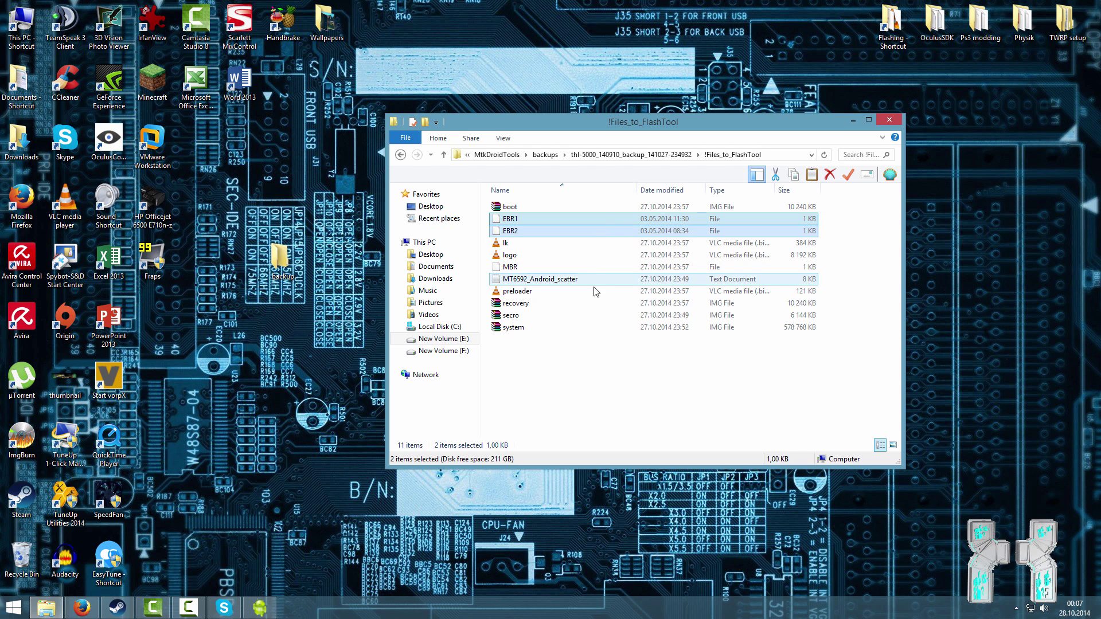
pyautogui.moveTo(518, 233); pyautogui.dragTo(283, 260)
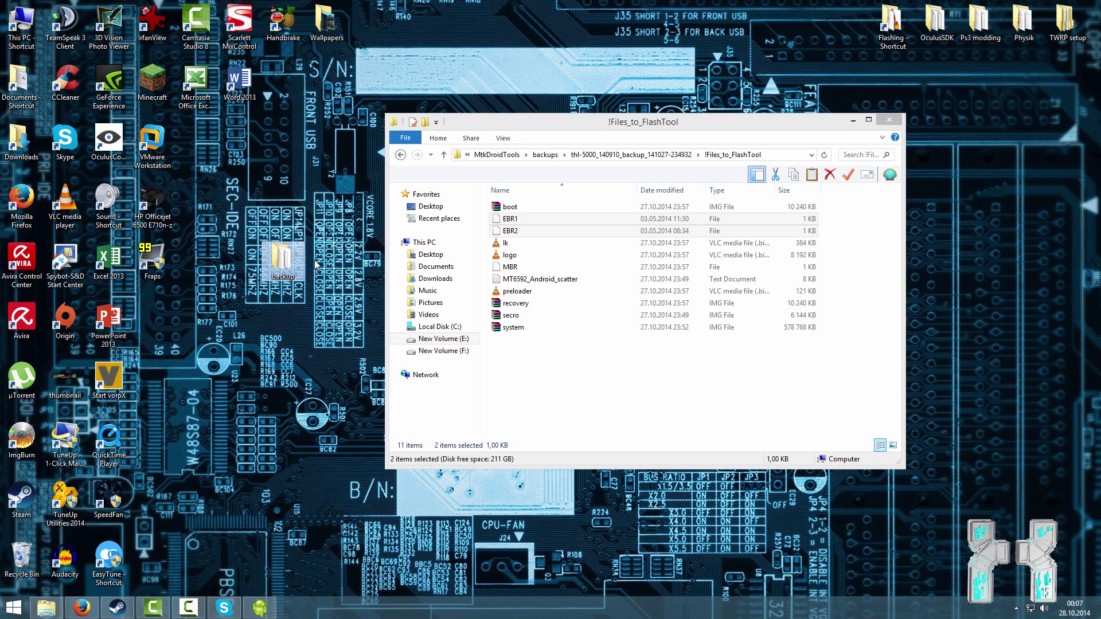
pyautogui.doubleClick(283, 259)
pyautogui.click(903, 135)
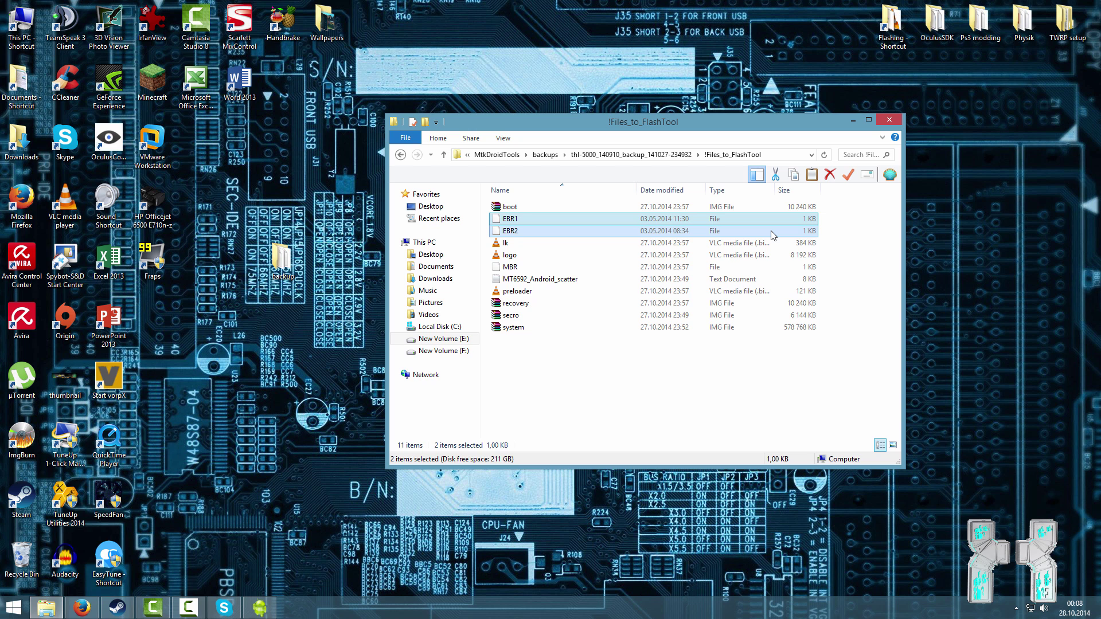
# Delete EBR1 and EBR2 from !Files_to_FlashTool and copy in EBR1-kitkat-8GB and EBR2-KITKAT-8GB from the desktop.
pyautogui.press('Delete')
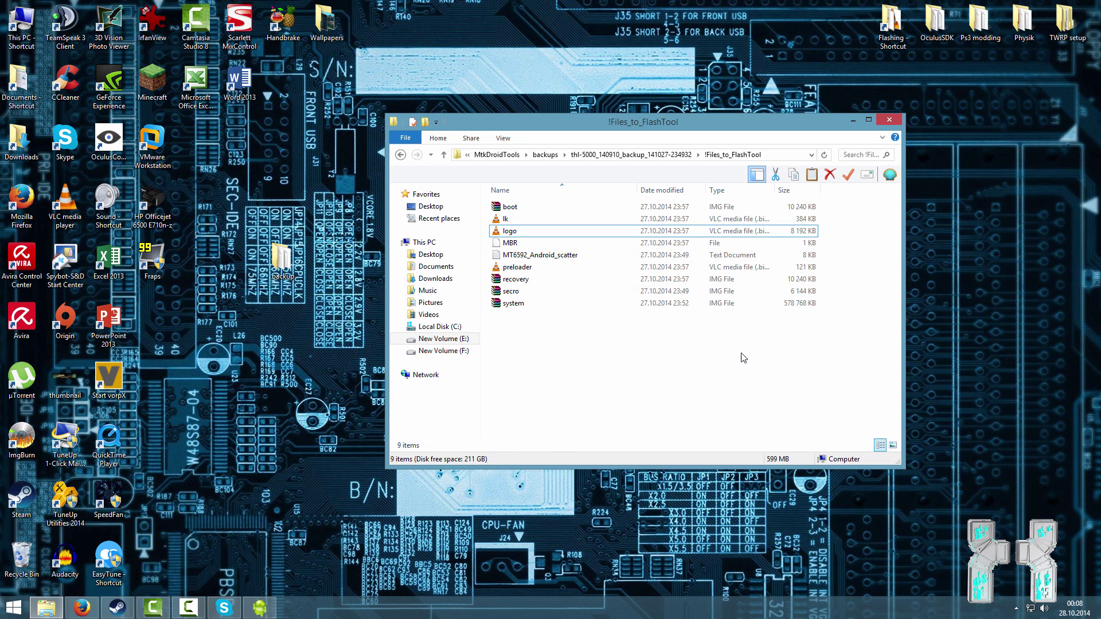
pyautogui.moveTo(740, 359); pyautogui.dragTo(621, 159)
pyautogui.moveTo(619, 121); pyautogui.dragTo(315, 85)
pyautogui.click(683, 439)
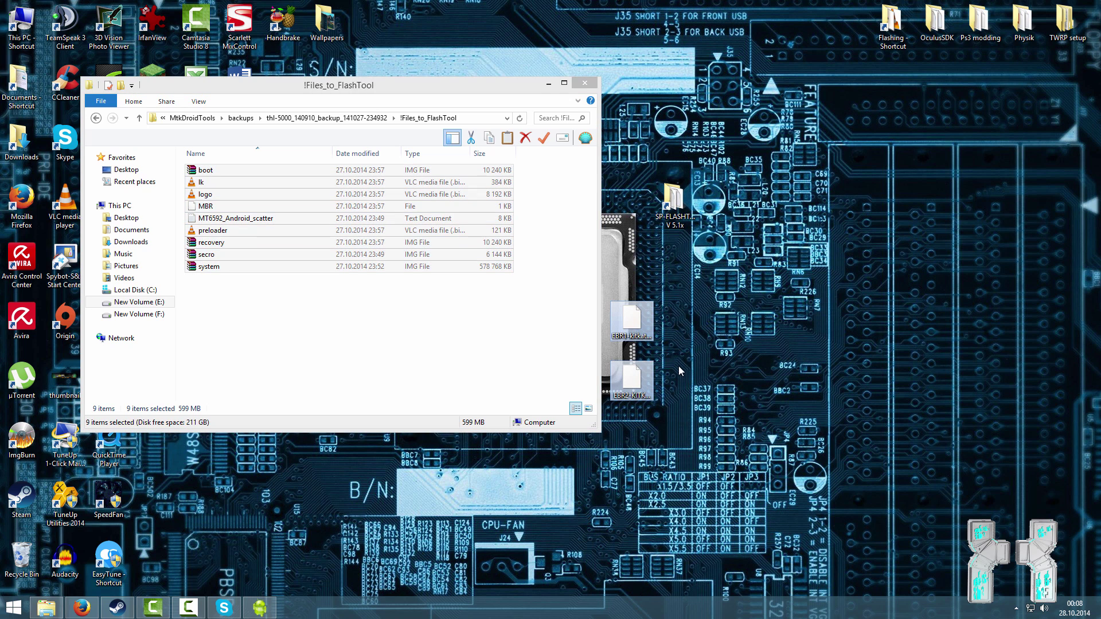
pyautogui.moveTo(630, 321); pyautogui.dragTo(436, 344)
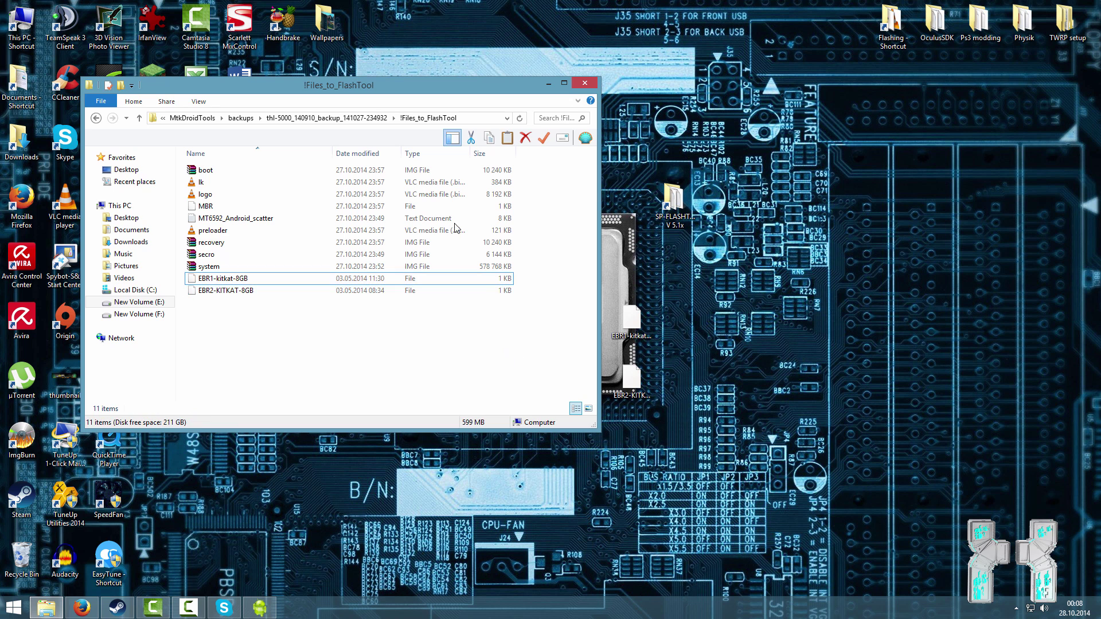
# Rename EBR1-kitkat-8GB in the !Files_to_FlashTool folder as EBR1.
pyautogui.moveTo(422, 85); pyautogui.dragTo(717, 121)
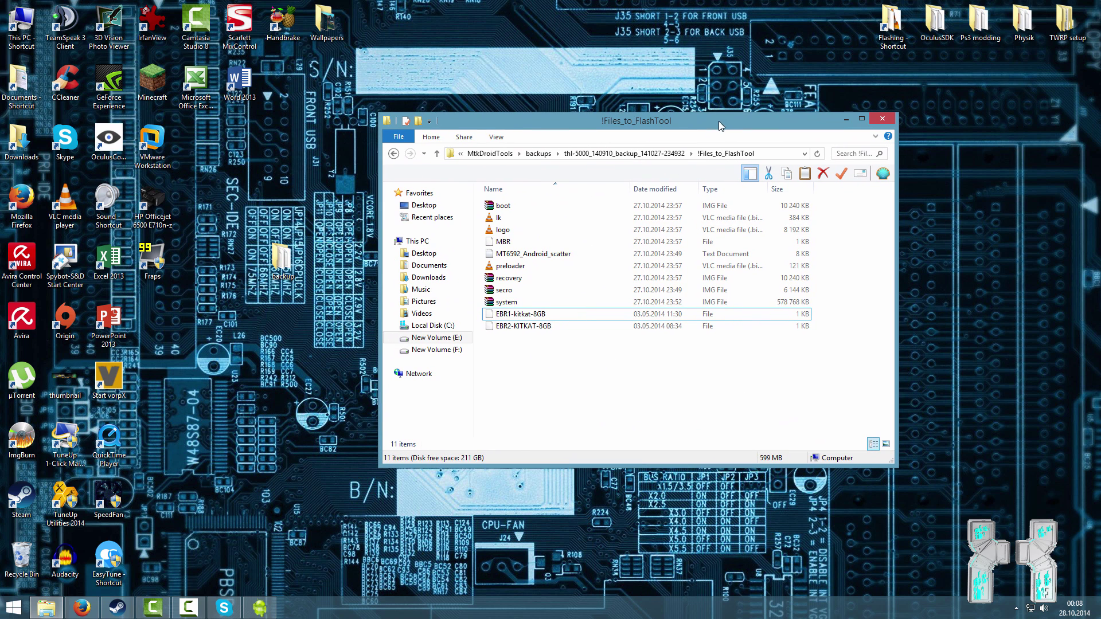
pyautogui.rightClick(537, 320)
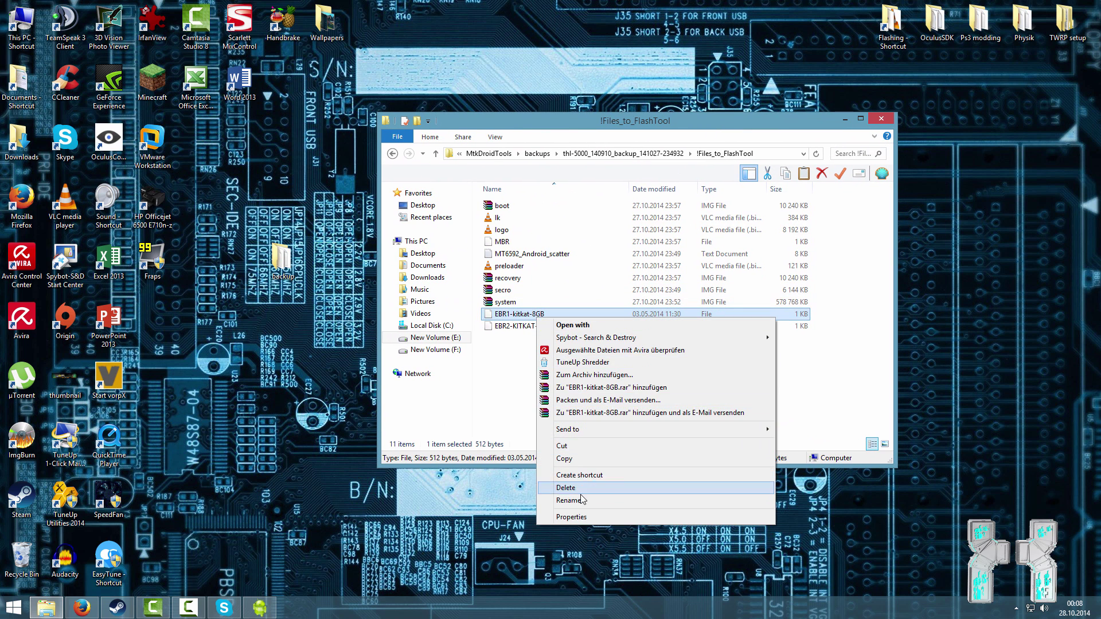
pyautogui.click(545, 497)
pyautogui.click(516, 313)
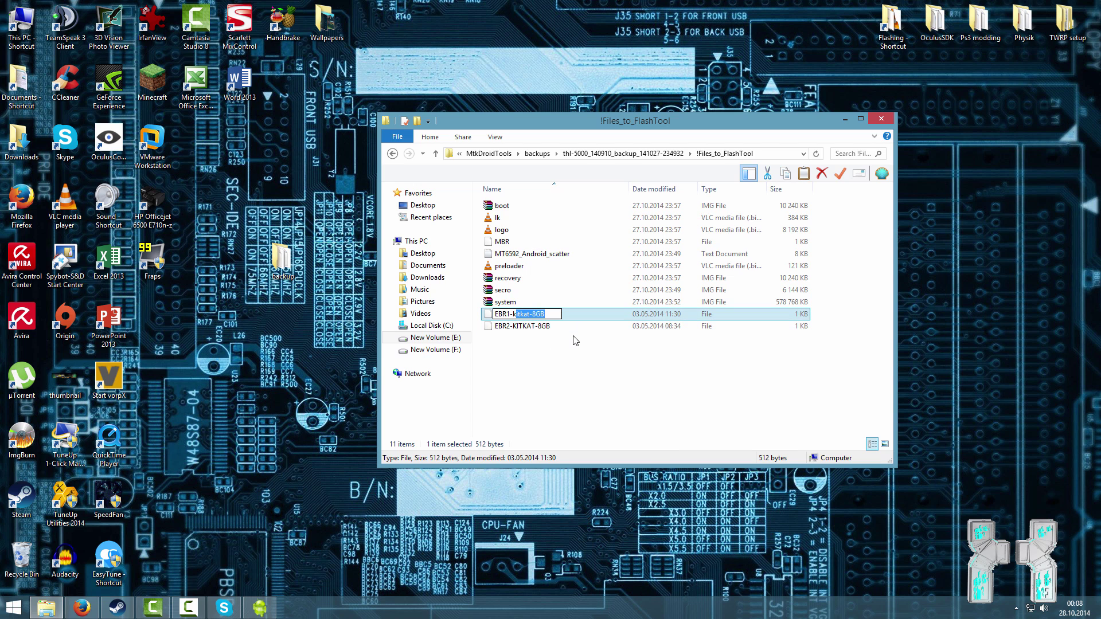
pyautogui.press('Delete')
pyautogui.press('Delete')
pyautogui.press('Delete')
pyautogui.press('Delete')
pyautogui.press('Delete')
pyautogui.press('Delete')
pyautogui.press('Delete')
pyautogui.press('Delete')
pyautogui.press('Delete')
pyautogui.press('Delete')
pyautogui.press('BackSpace')
pyautogui.press('Return')
# Rename EBR2-KITKAT-8GB in the !Files_to_FlashTool folder as EBR2 and close the folder window.
pyautogui.rightClick(520, 326)
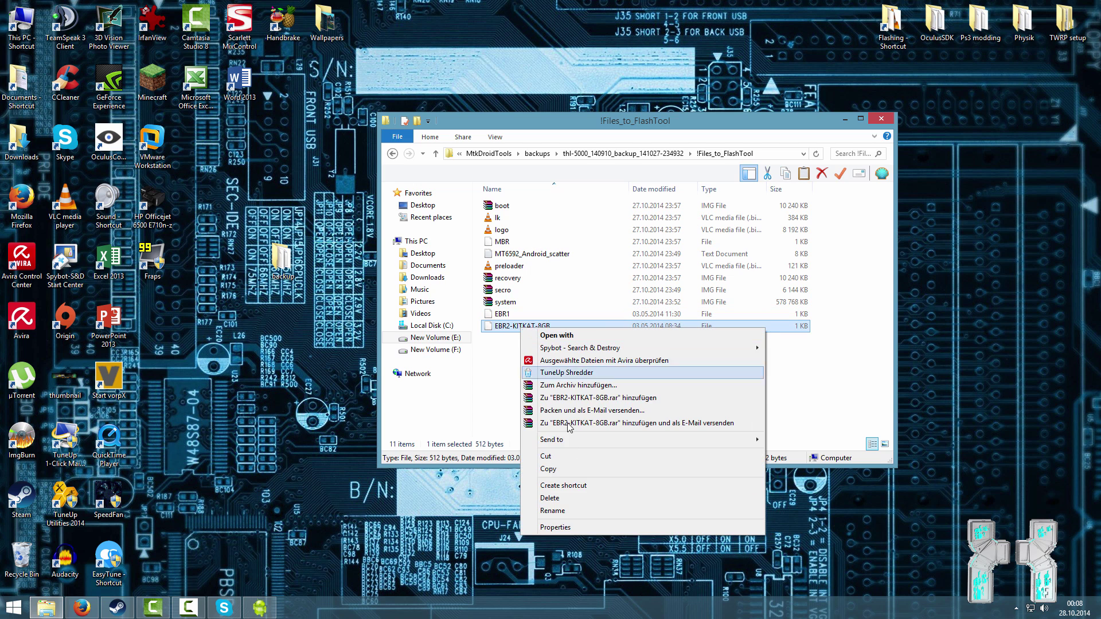
pyautogui.click(562, 481)
pyautogui.press('End')
pyautogui.hotkey('shift', 'Left')
pyautogui.hotkey('shift', 'Left')
pyautogui.hotkey('shift', 'Left')
pyautogui.hotkey('shift', 'Left')
pyautogui.hotkey('shift', 'Left')
pyautogui.hotkey('shift', 'Left')
pyautogui.hotkey('shift', 'Left')
pyautogui.hotkey('shift', 'Left')
pyautogui.hotkey('shift', 'Left')
pyautogui.hotkey('shift', 'Left')
pyautogui.hotkey('shift', 'Left')
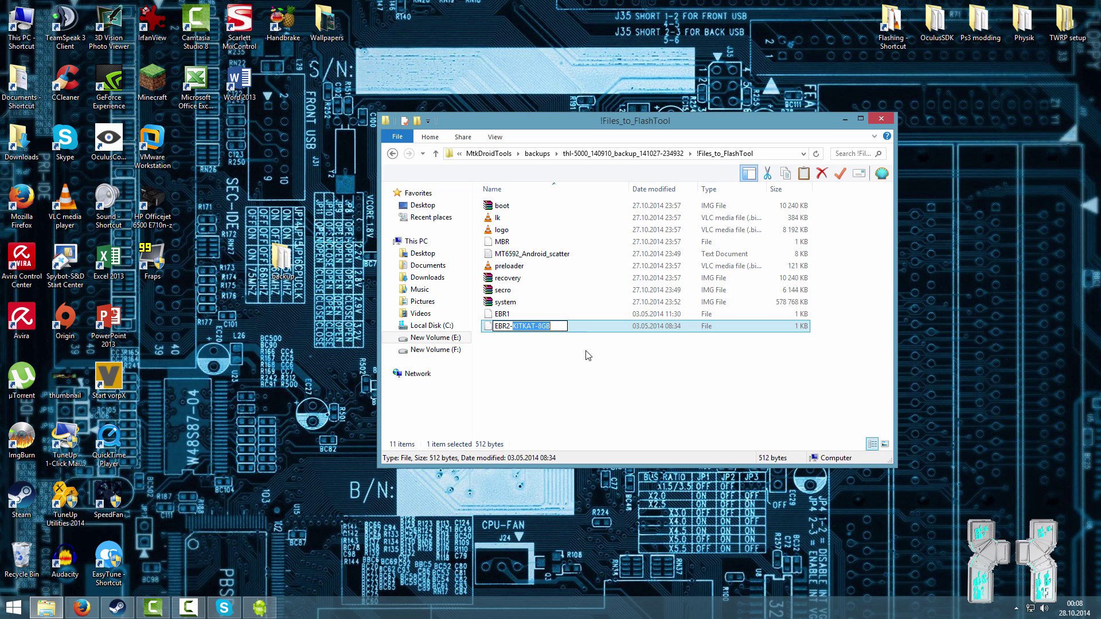
pyautogui.press('BackSpace')
pyautogui.click(531, 389)
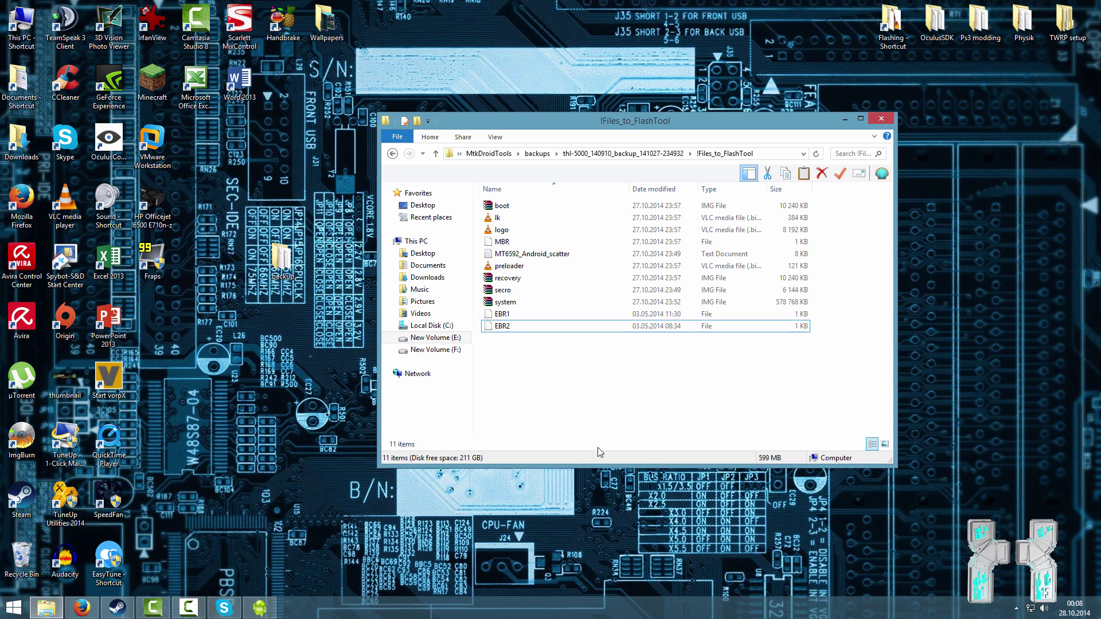
pyautogui.click(880, 119)
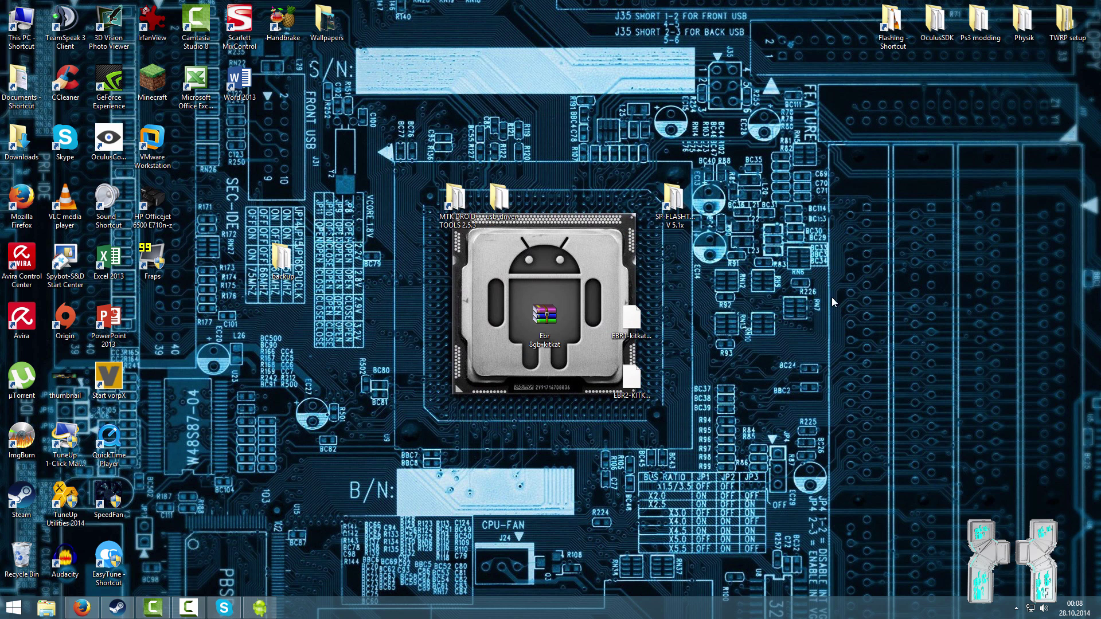
pyautogui.click(693, 207)
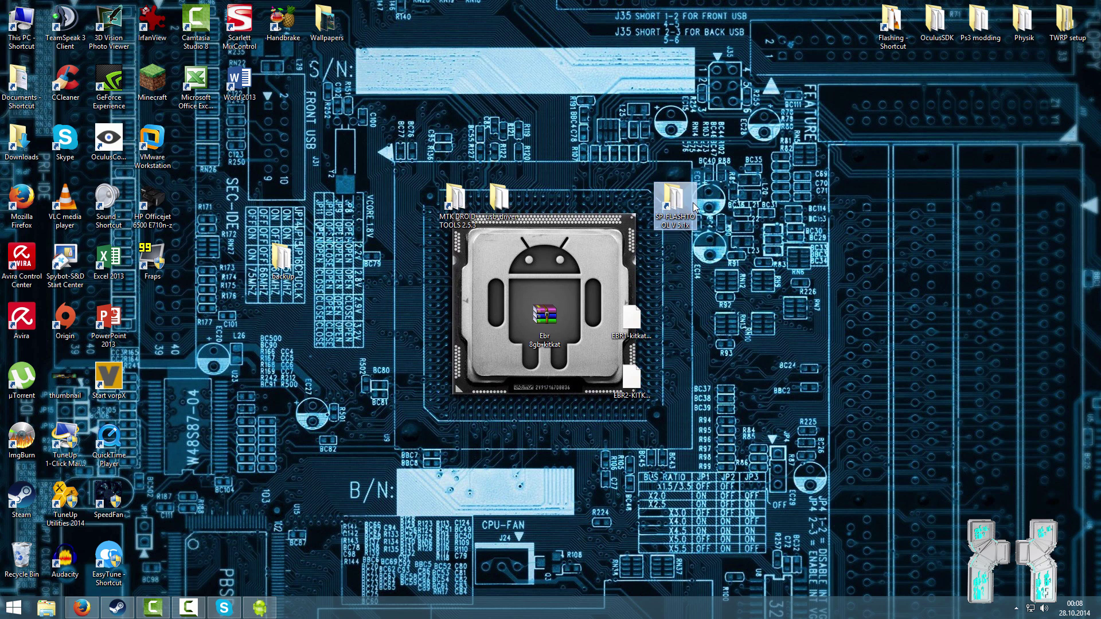
pyautogui.click(687, 302)
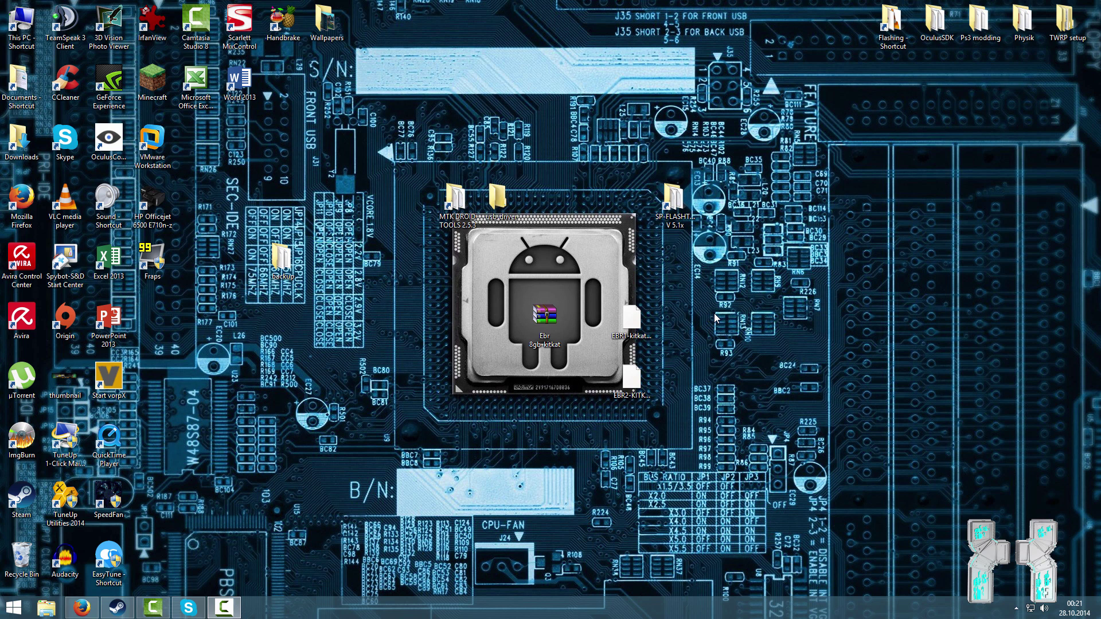
# Open Device Manager from the System settings and locate the MT65xx Preloader among the other devices.
pyautogui.click(14, 606)
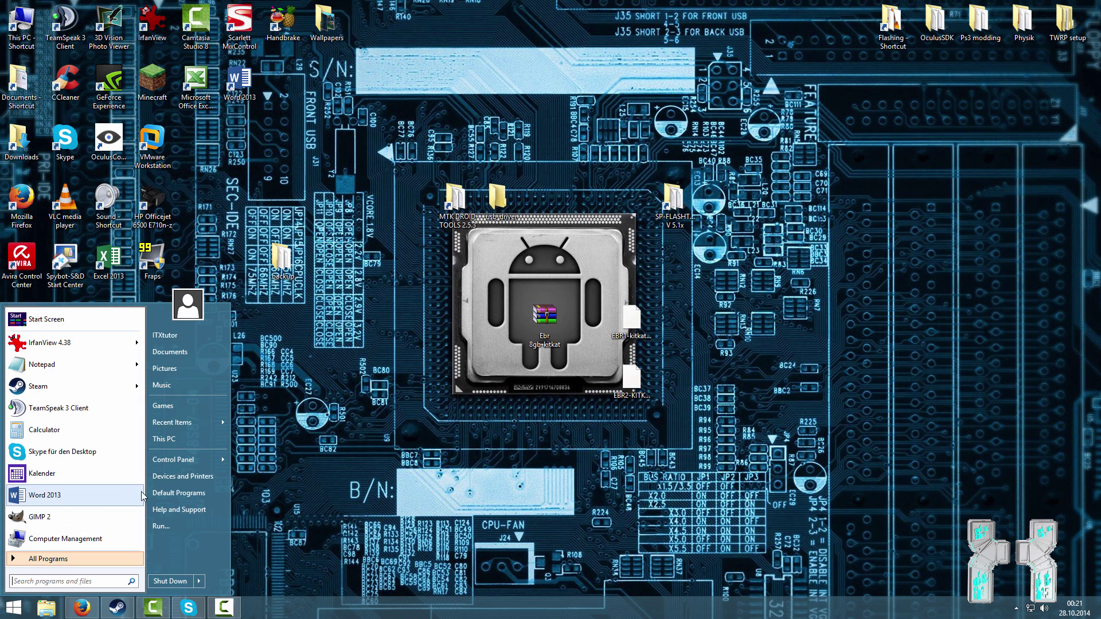
pyautogui.moveTo(177, 459)
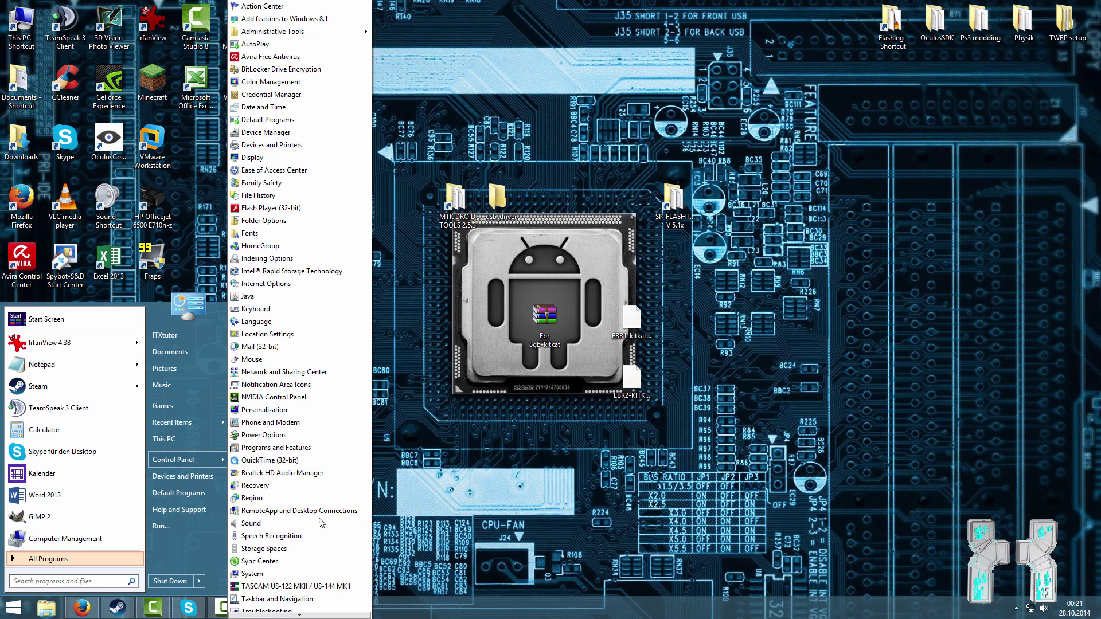
pyautogui.click(253, 573)
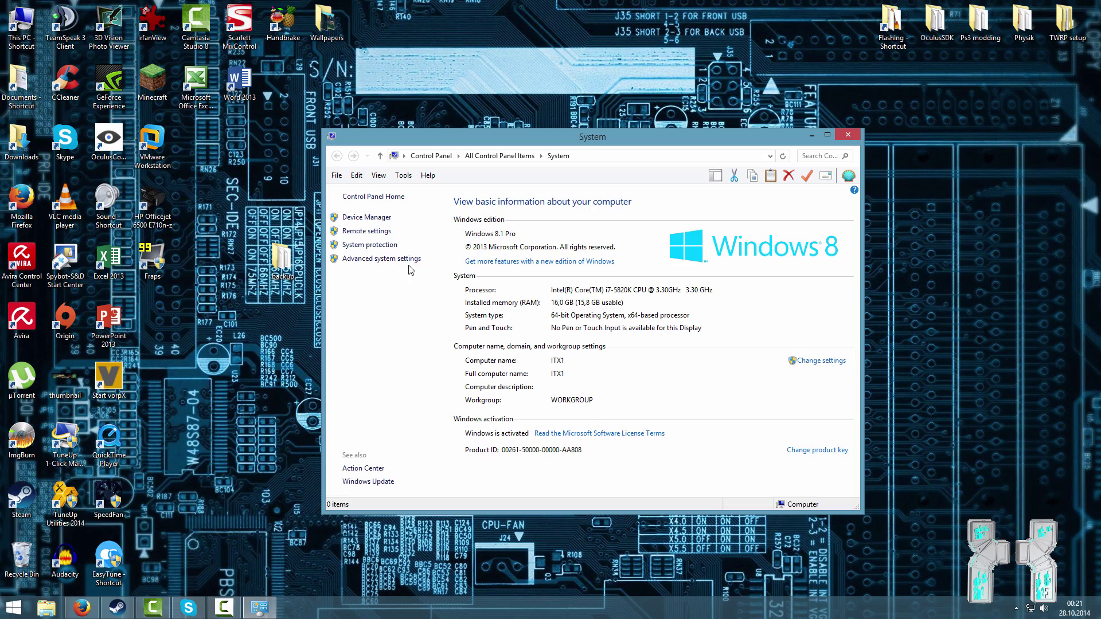
pyautogui.click(367, 218)
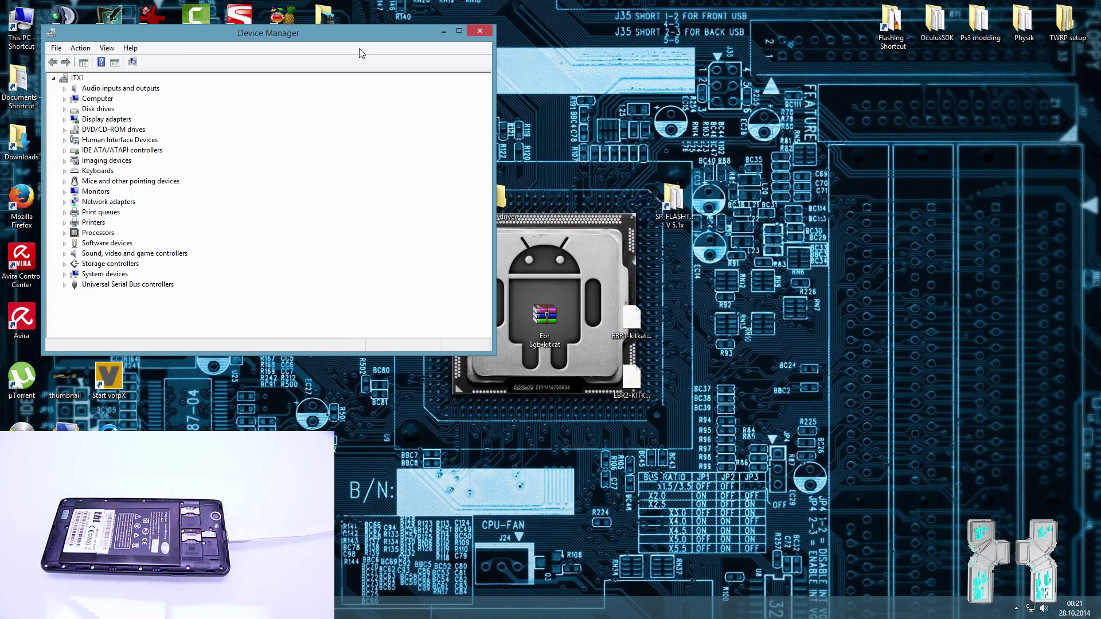
pyautogui.moveTo(360, 33); pyautogui.dragTo(455, 123)
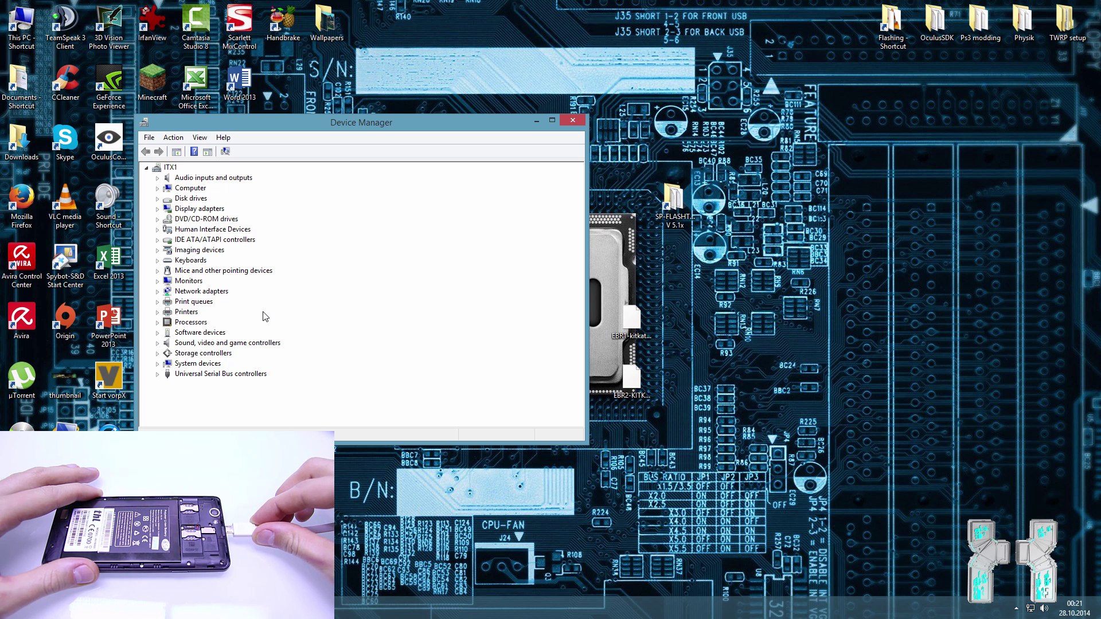
pyautogui.click(230, 313)
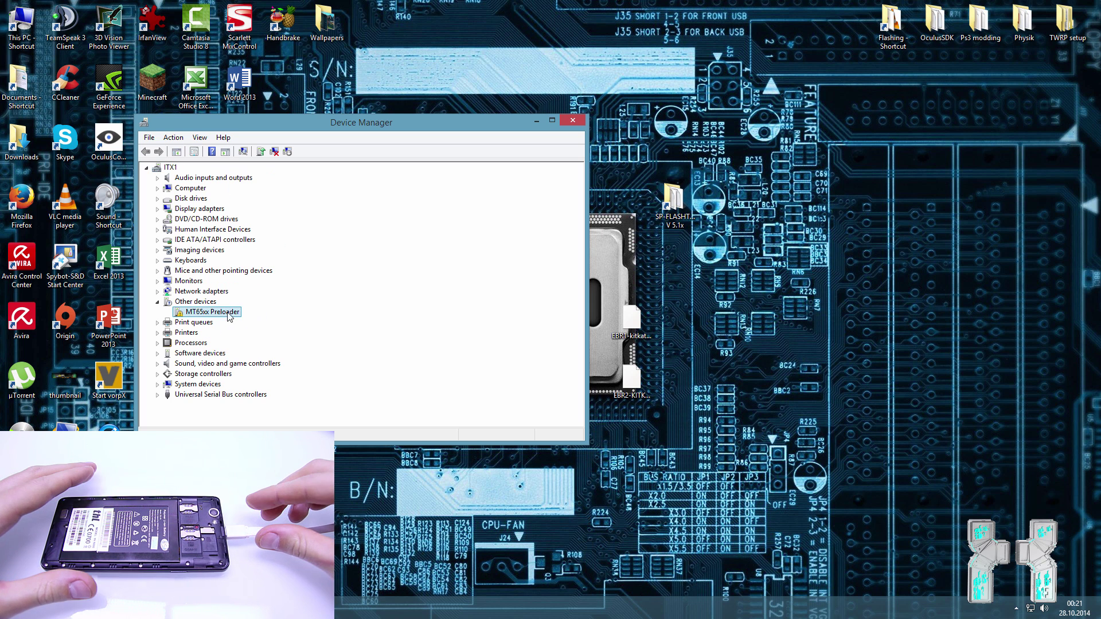
pyautogui.click(198, 302)
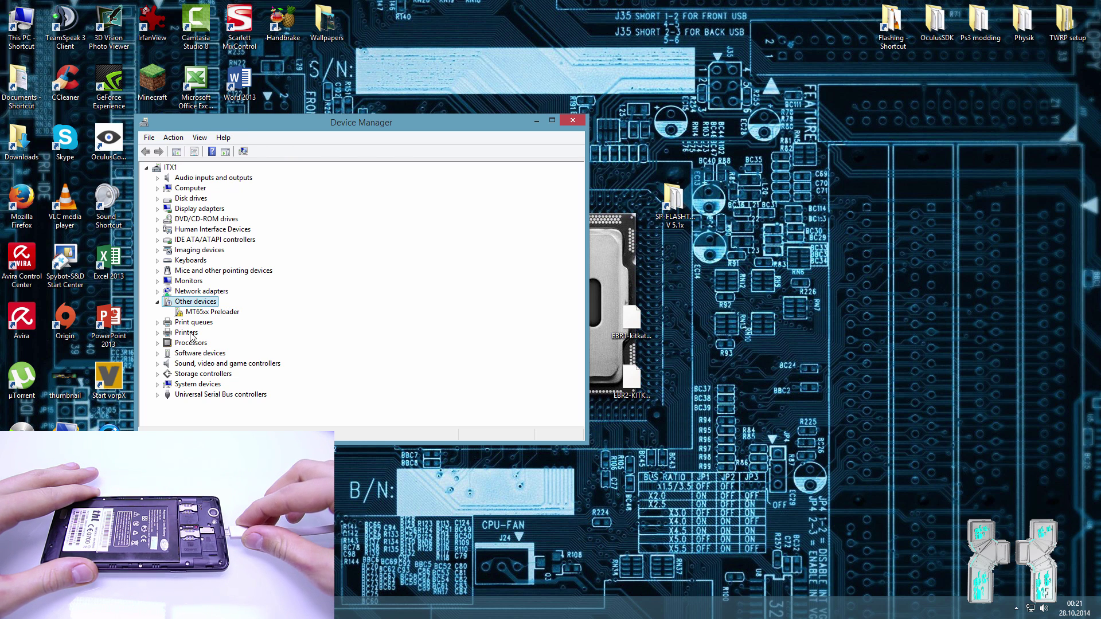
# Update the MT65xx Preloader driver manually, using the usb_driver folder on the desktop with subfolders included.
pyautogui.moveTo(373, 138); pyautogui.dragTo(643, 155)
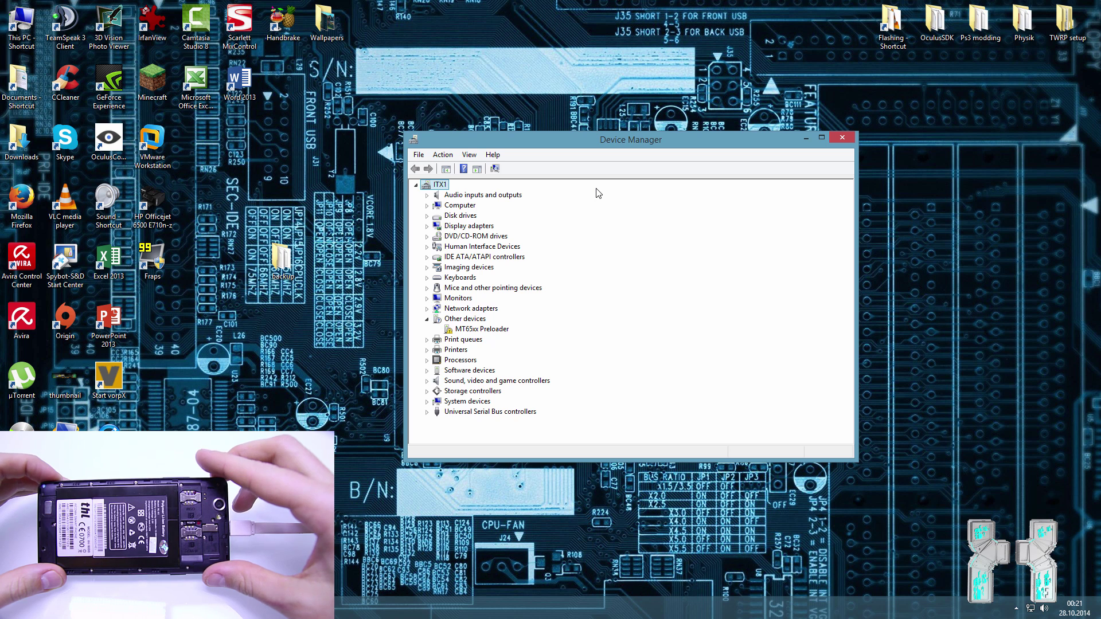
pyautogui.rightClick(496, 329)
pyautogui.click(516, 337)
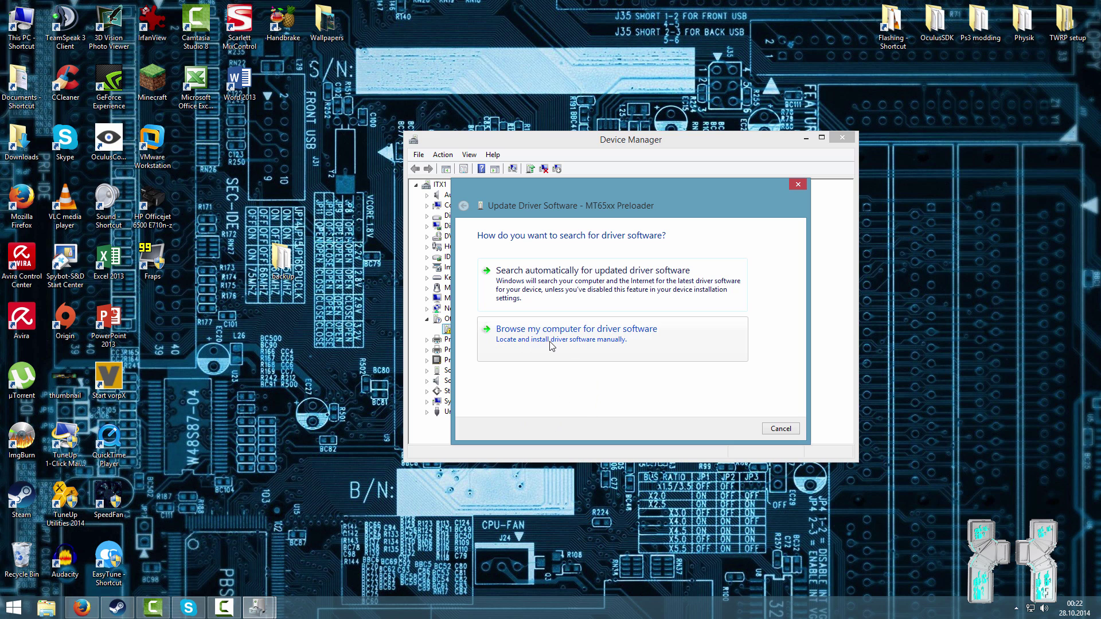
pyautogui.click(551, 344)
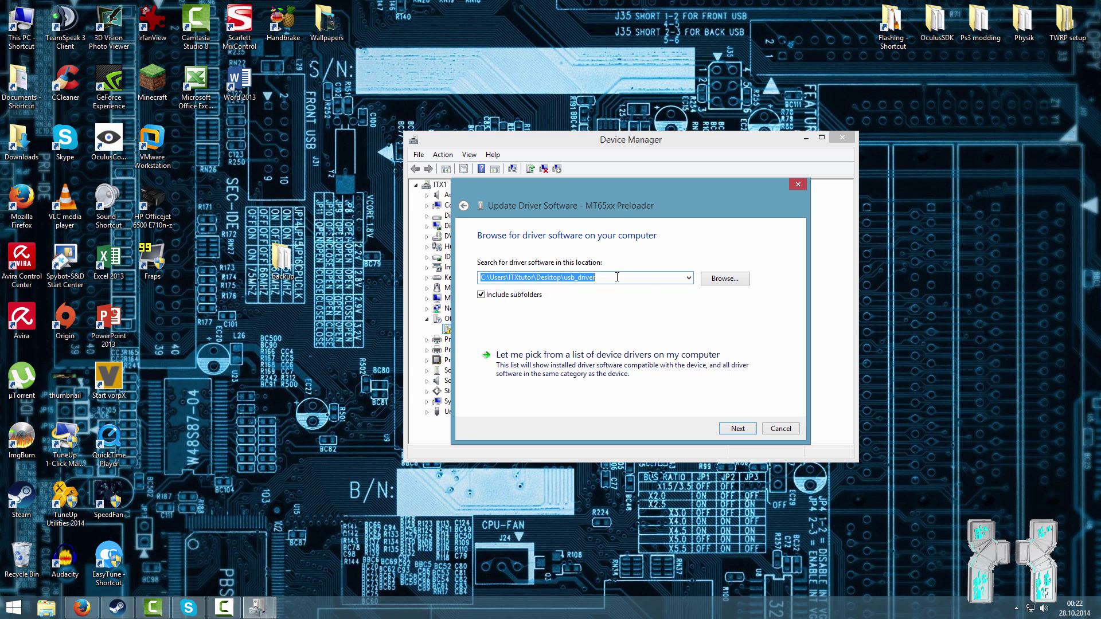
pyautogui.click(721, 281)
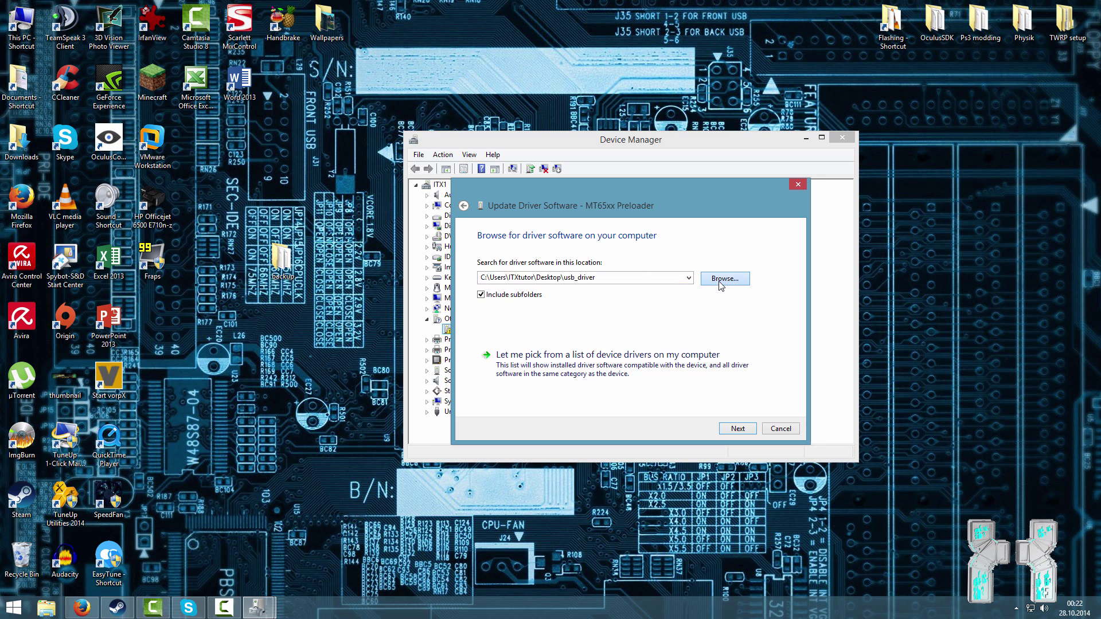
pyautogui.click(519, 345)
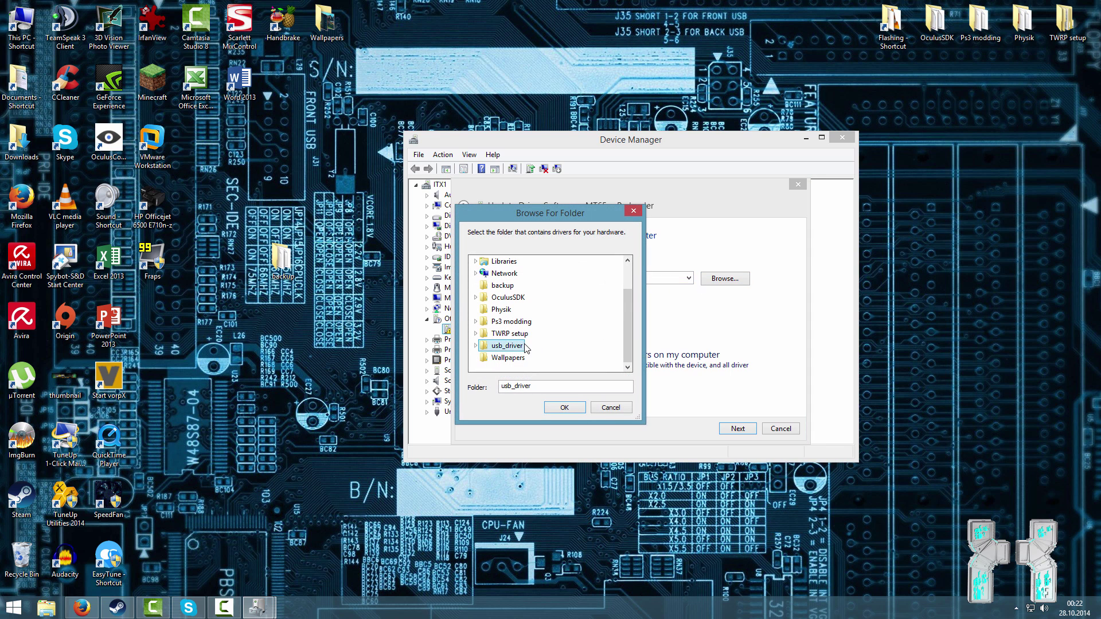
pyautogui.click(564, 408)
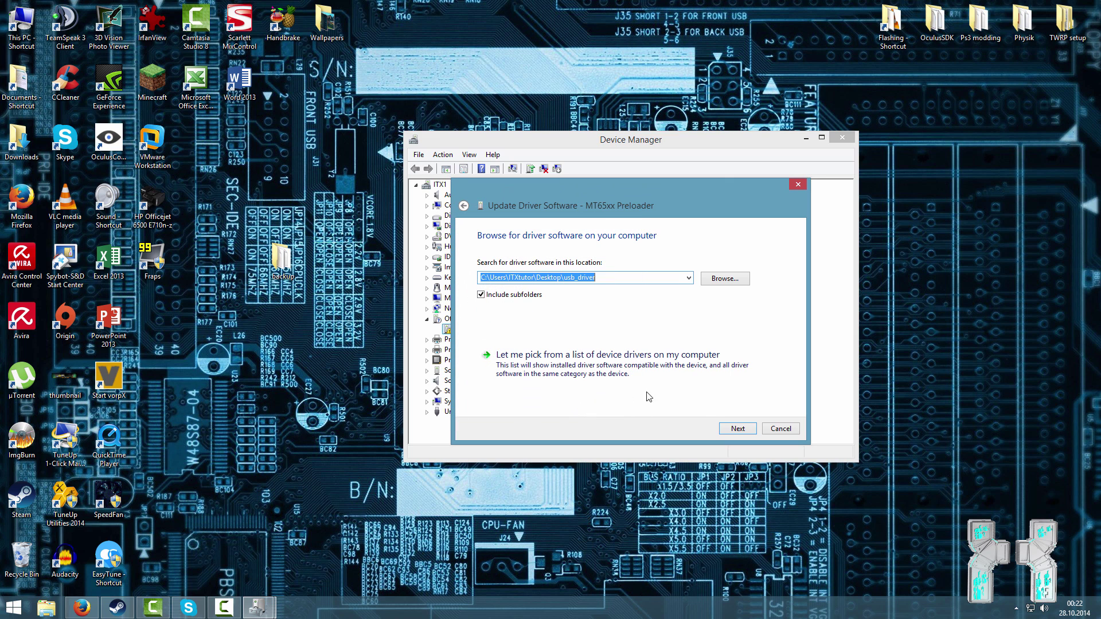
pyautogui.click(735, 430)
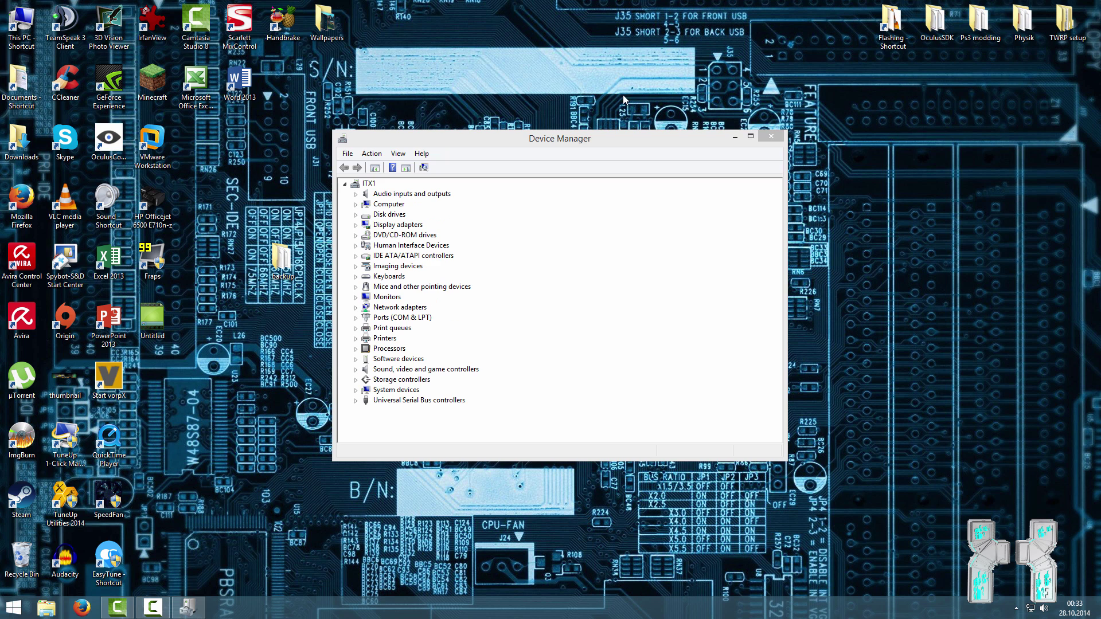
# Examine the Ports (COM & LPT) category for the connected phone and close Device Manager.
pyautogui.click(356, 317)
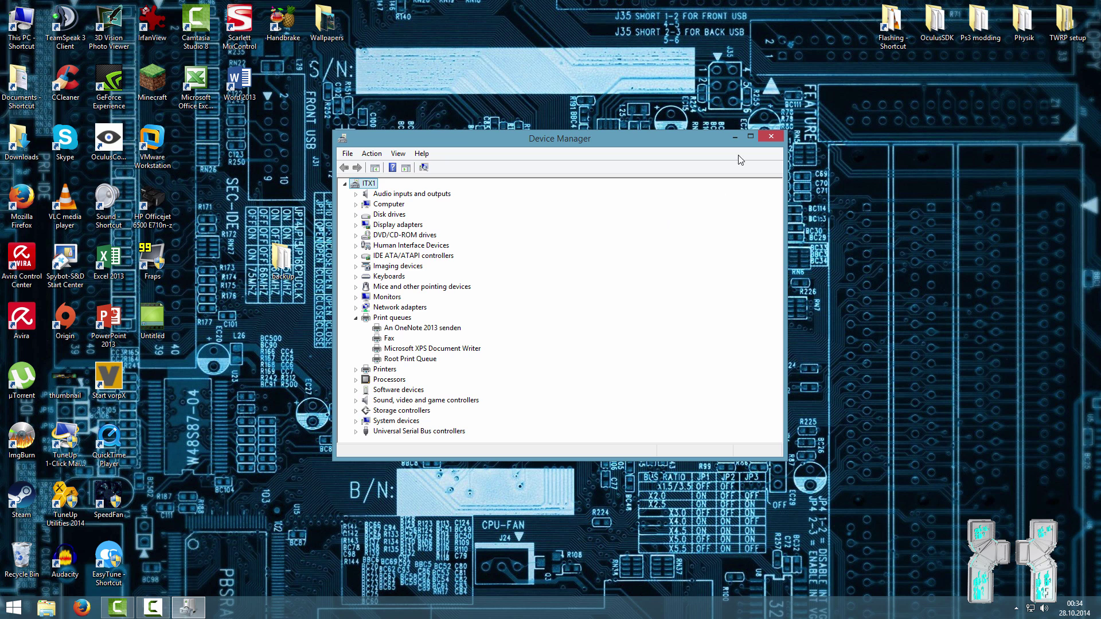
pyautogui.click(770, 138)
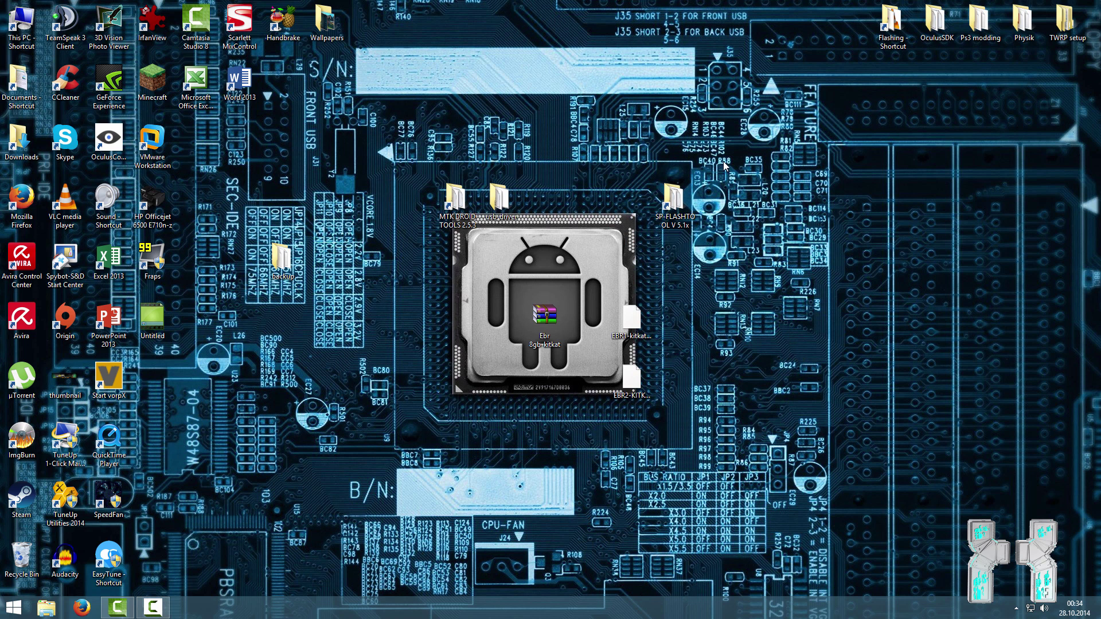
# Launch flash_tool from the SP-FLASHTOOL V 5.1x desktop folder and close the folder window.
pyautogui.doubleClick(688, 209)
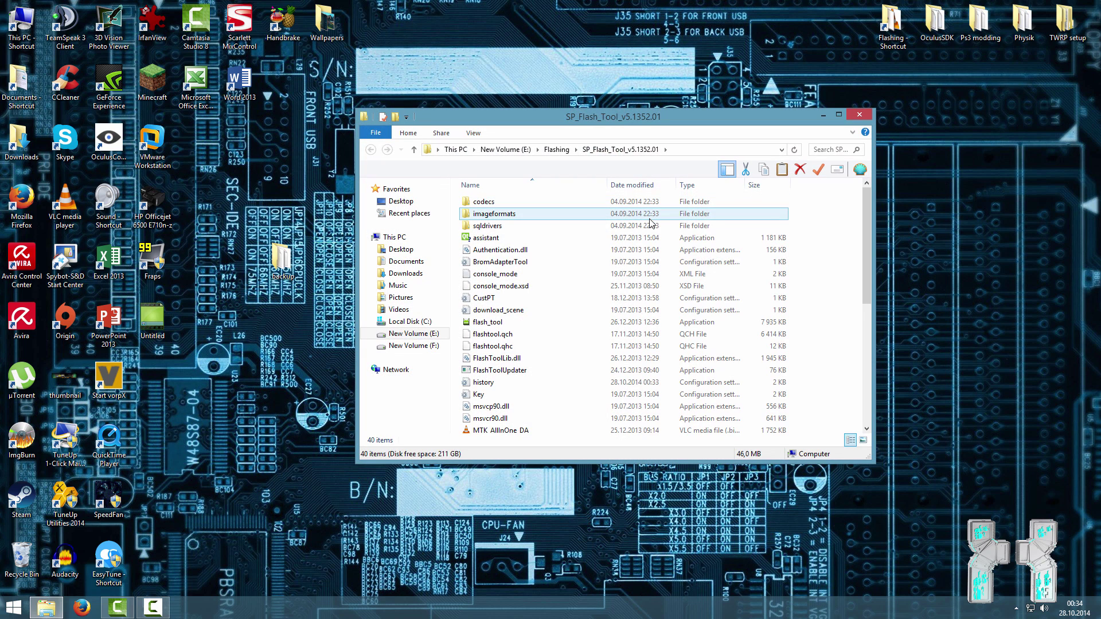
pyautogui.rightClick(483, 327)
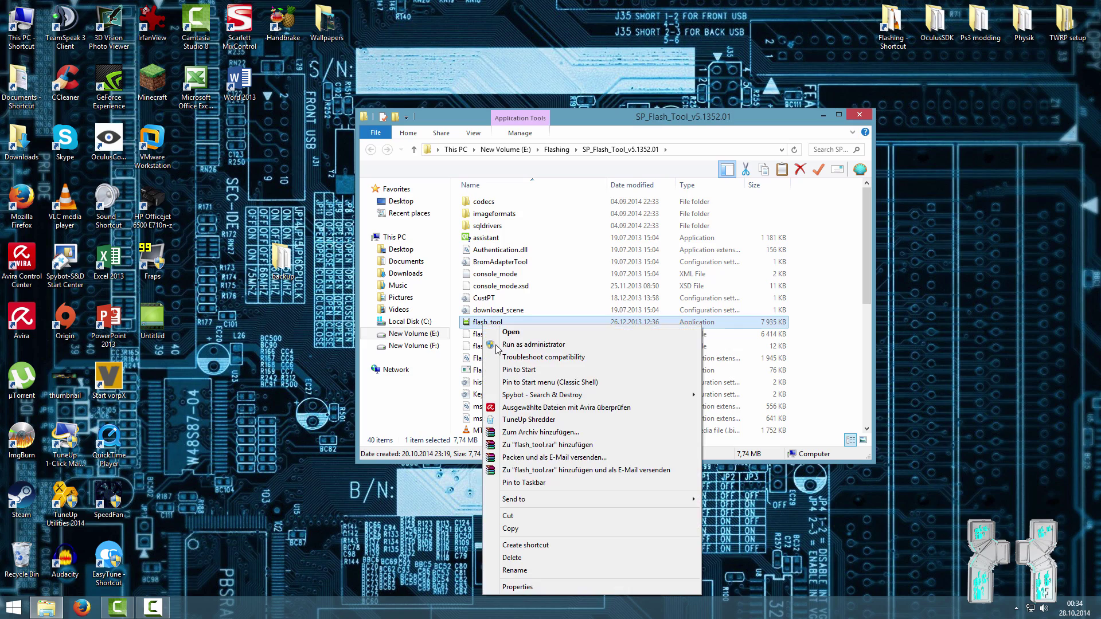
pyautogui.click(510, 331)
pyautogui.click(859, 115)
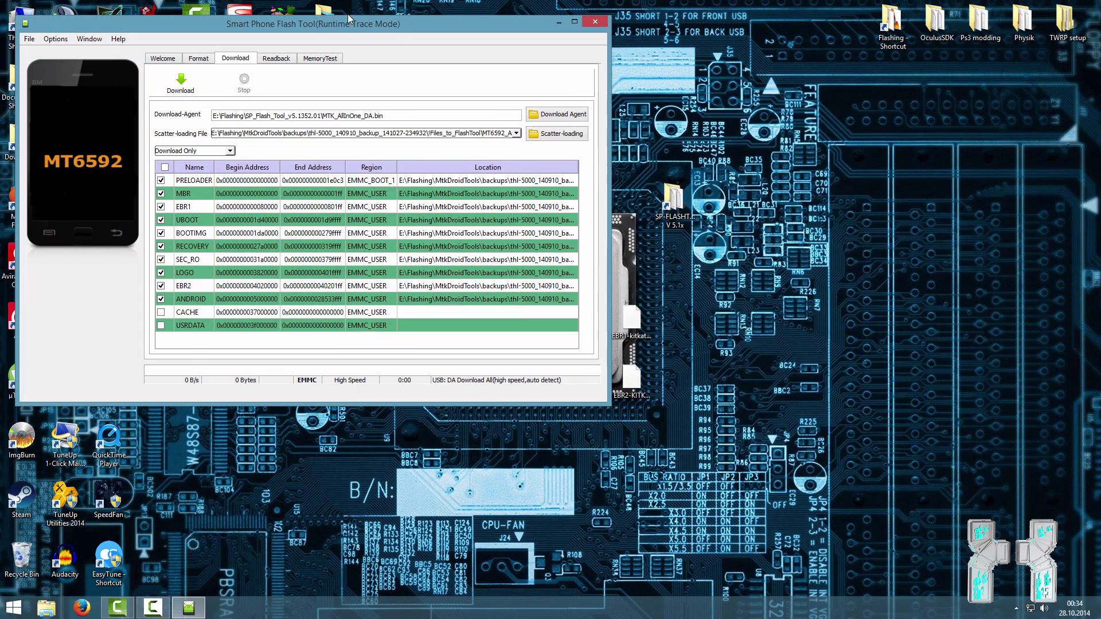
pyautogui.moveTo(347, 14); pyautogui.dragTo(572, 125)
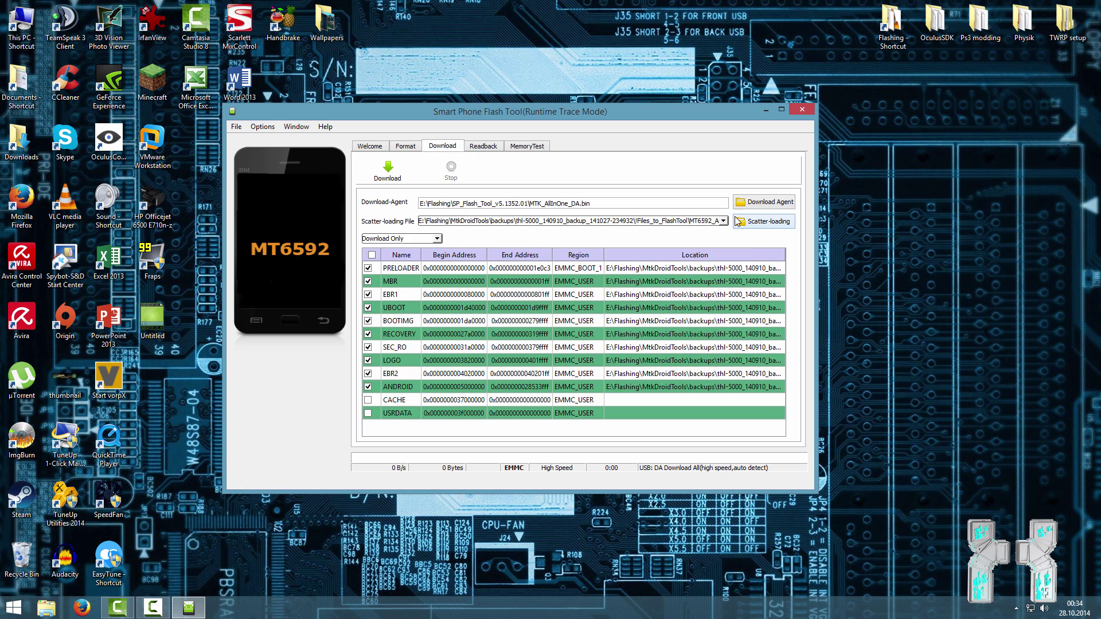
pyautogui.click(758, 224)
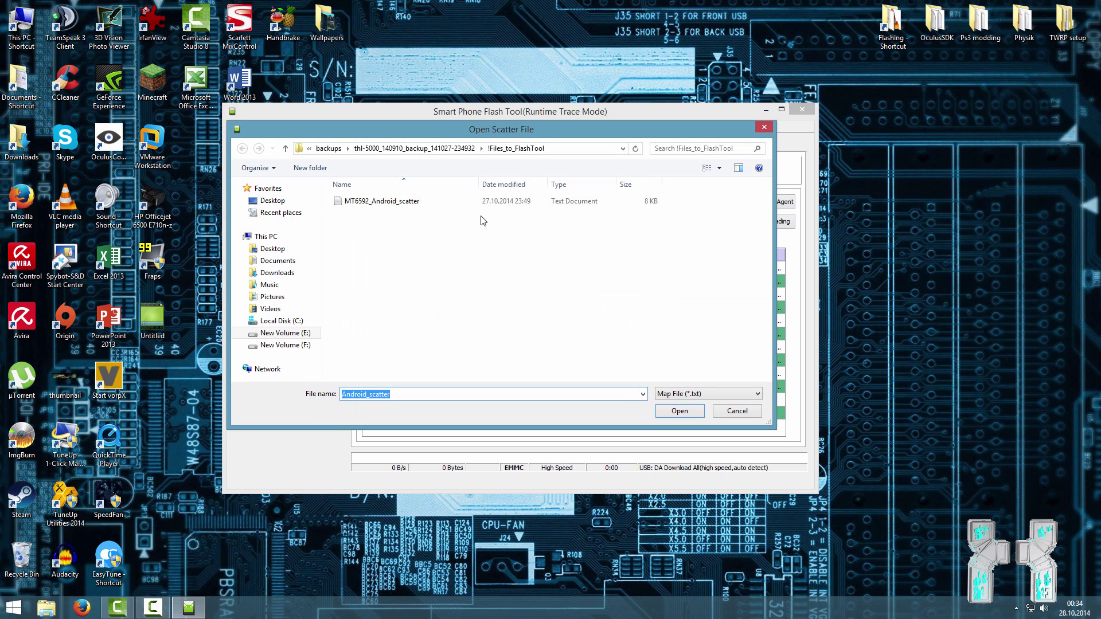
pyautogui.click(328, 148)
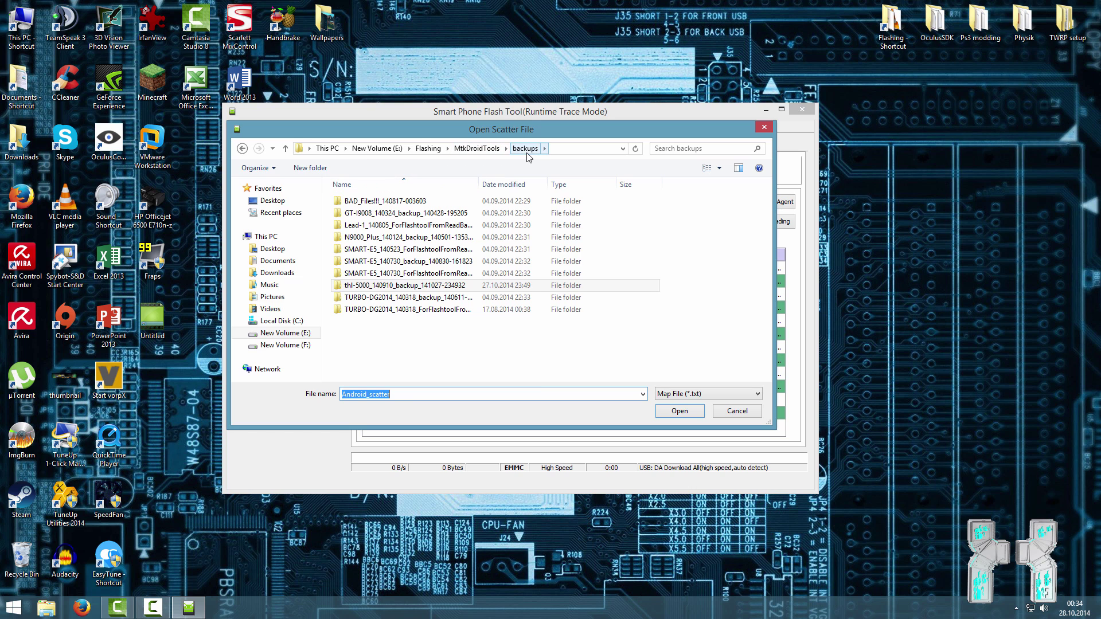
pyautogui.click(379, 289)
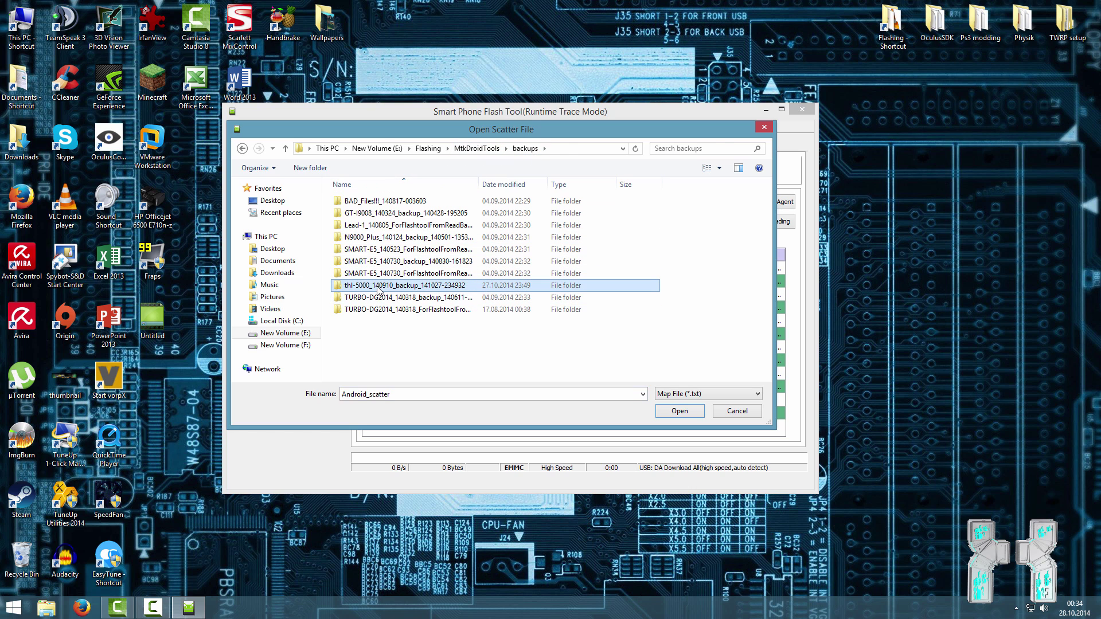
pyautogui.doubleClick(377, 288)
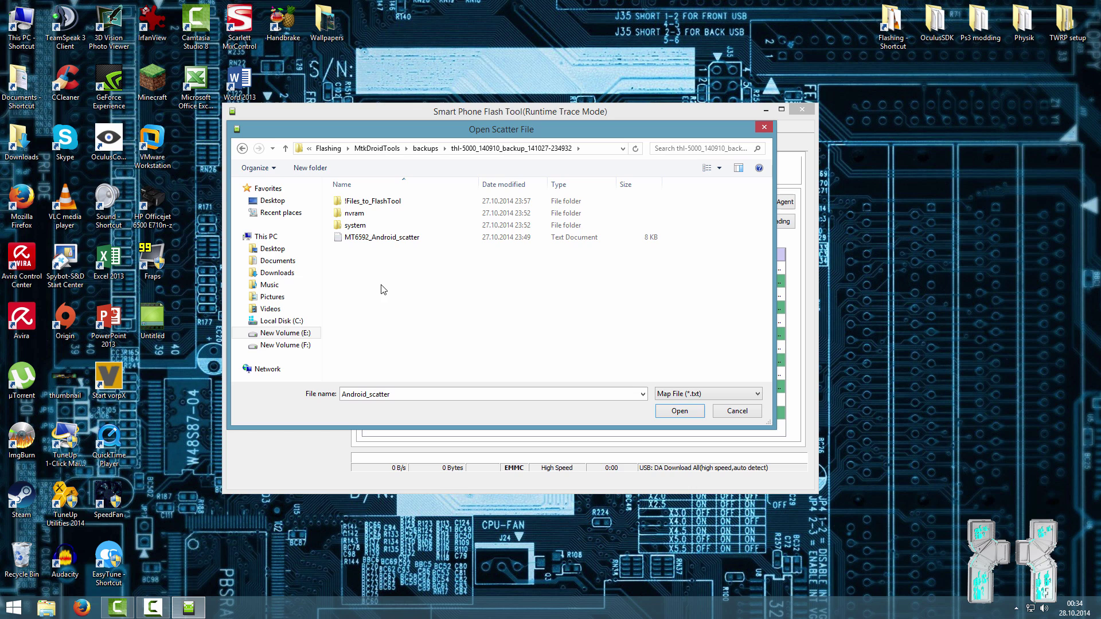
pyautogui.click(360, 207)
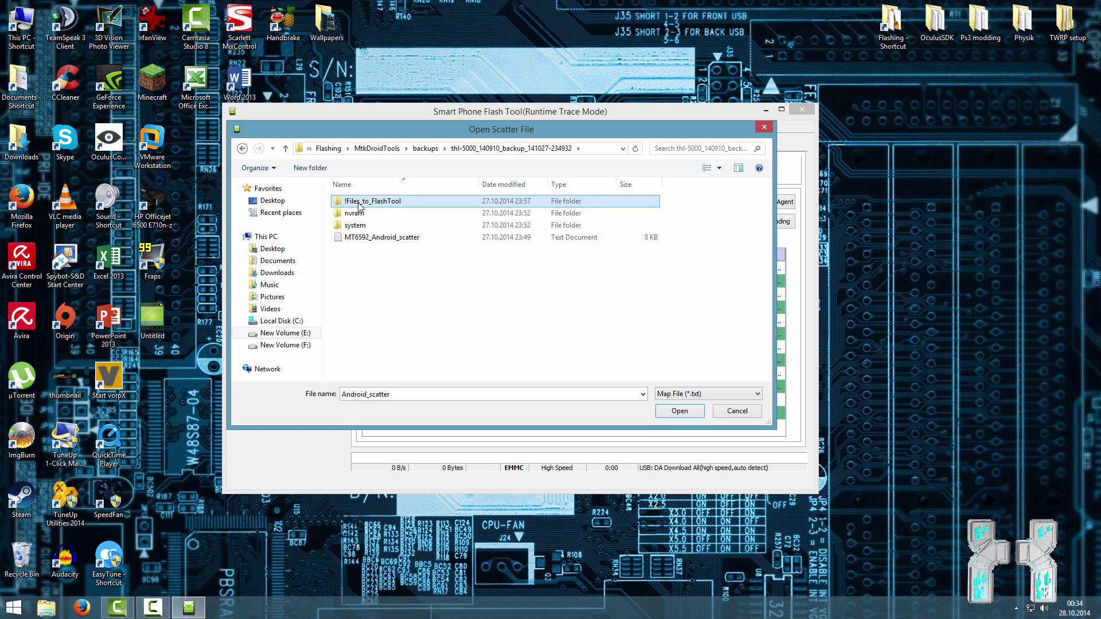
pyautogui.doubleClick(359, 207)
pyautogui.doubleClick(365, 201)
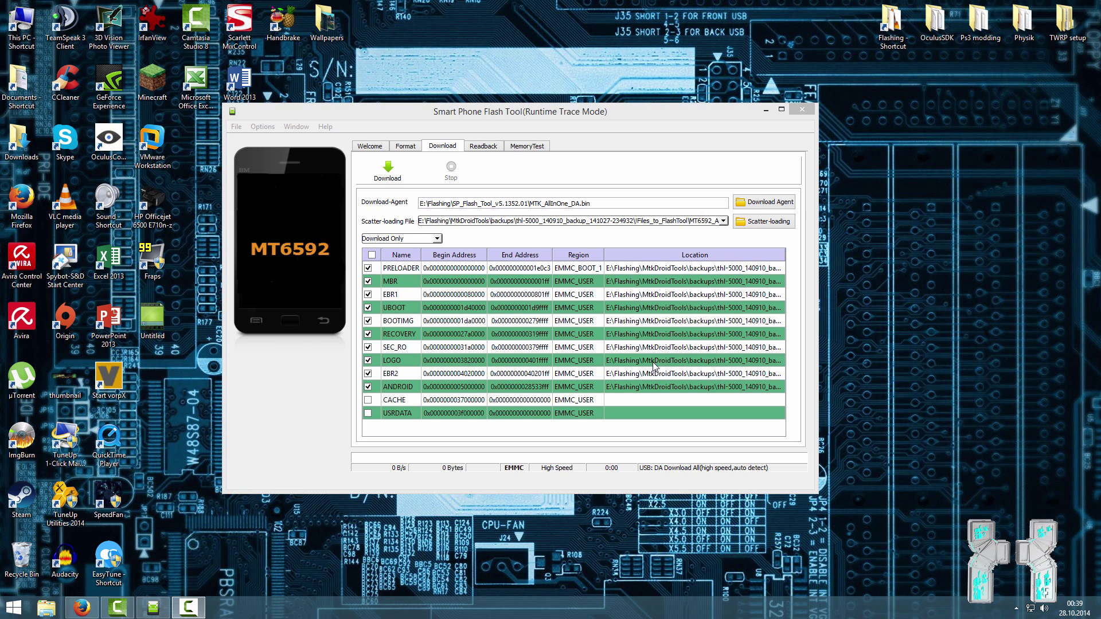
# Exclude PRELOADER, MBR, UBOOT, BOOTIMG, RECOVERY, SEC_RO, LOGO and ANDROID from the flash, keeping only EBR1 and EBR2 selected.
pyautogui.click(368, 268)
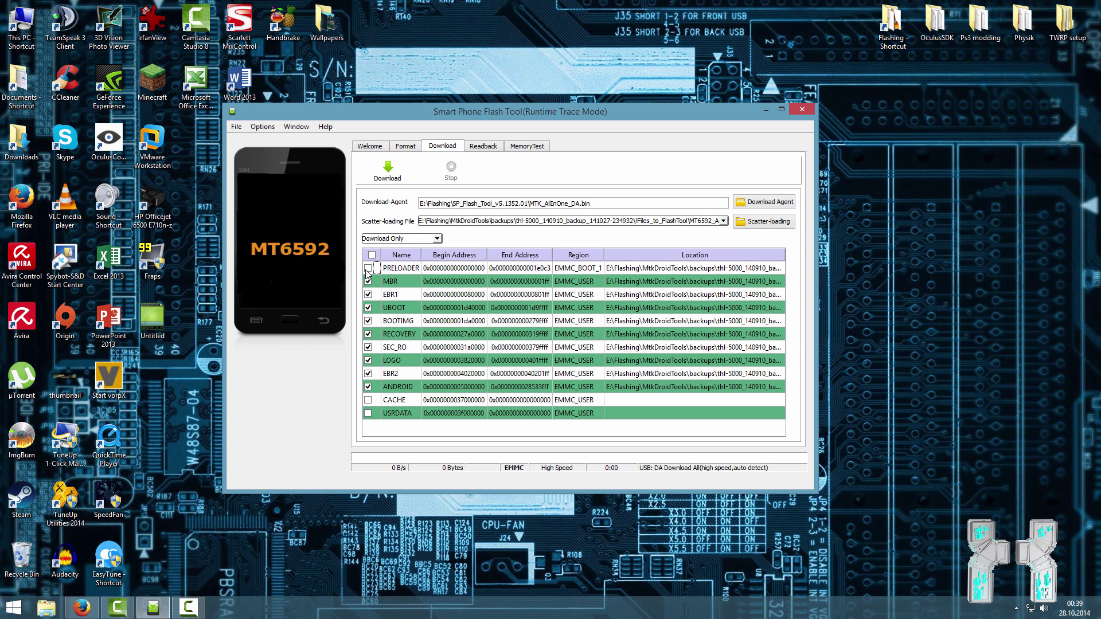
pyautogui.click(367, 281)
pyautogui.click(368, 307)
pyautogui.click(367, 321)
pyautogui.click(367, 334)
pyautogui.click(368, 347)
pyautogui.click(367, 360)
pyautogui.click(367, 386)
pyautogui.click(368, 293)
pyautogui.click(368, 294)
# Check the source files assigned to EBR1 and EBR2 in the !Files_to_FlashTool folder without replacing them.
pyautogui.doubleClick(612, 295)
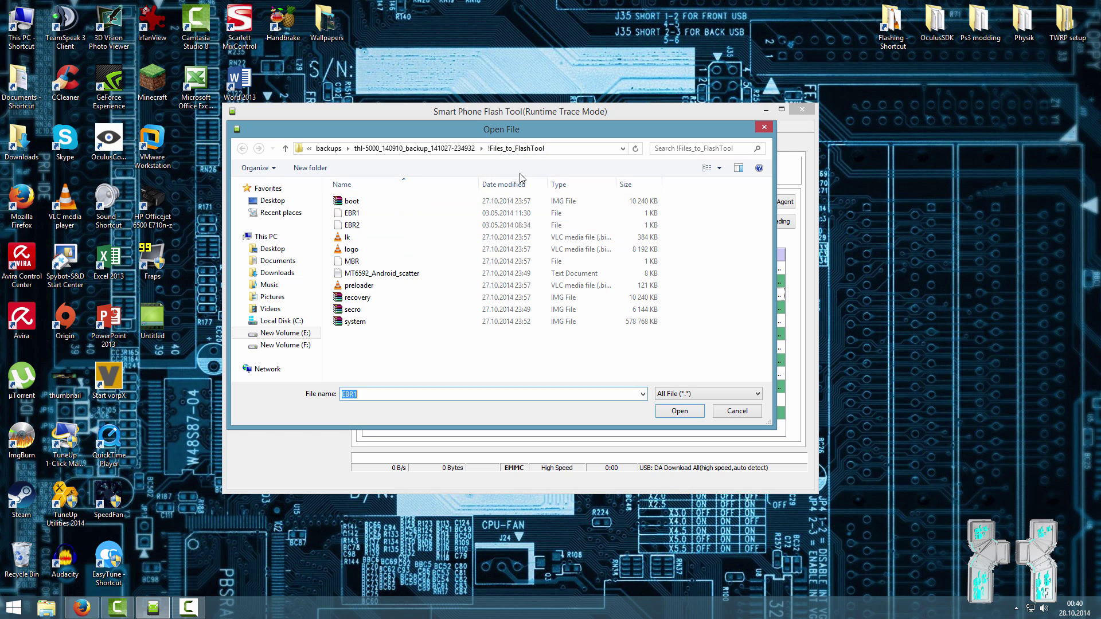
pyautogui.click(745, 413)
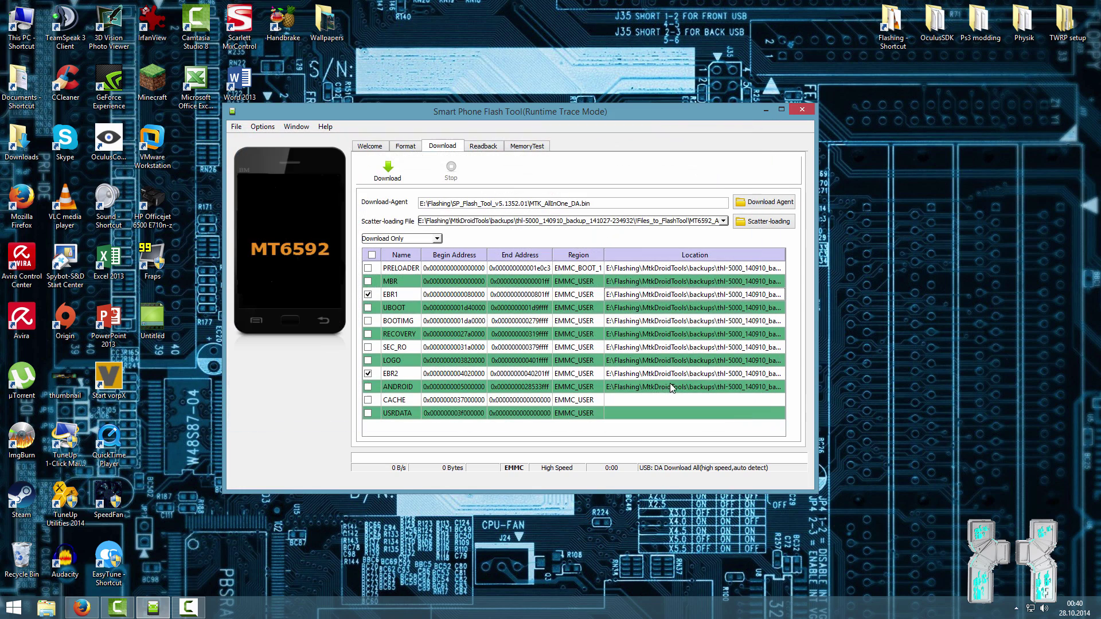
pyautogui.doubleClick(642, 377)
pyautogui.press('Escape')
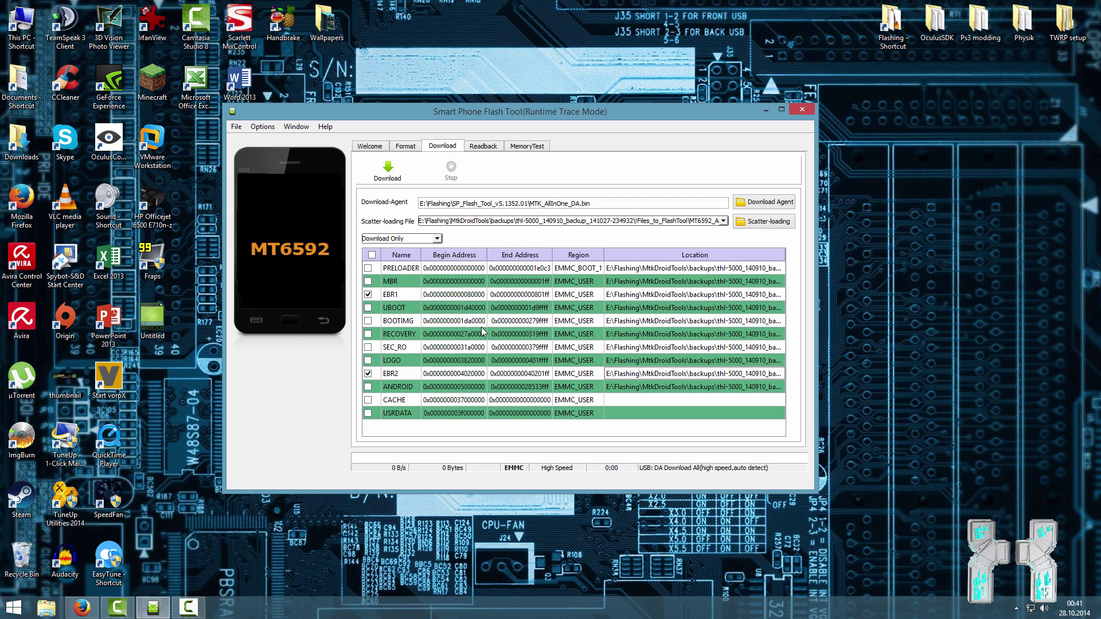
# Flash the selected EBR1 and EBR2 partitions to the phone in Download Only mode and close the flash tool.
pyautogui.click(390, 176)
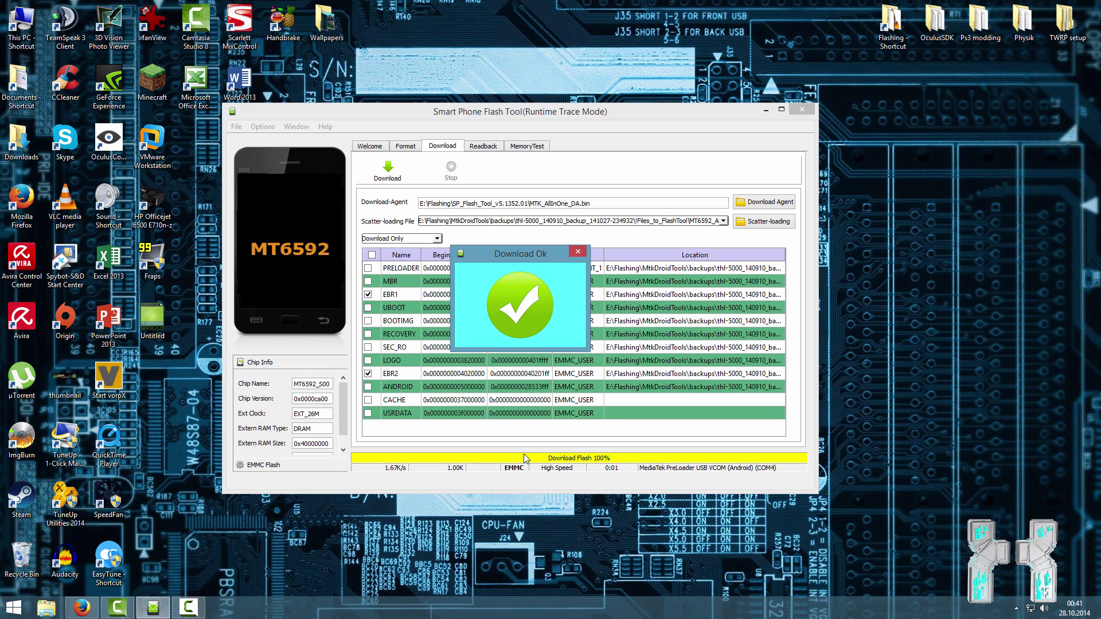
pyautogui.click(585, 253)
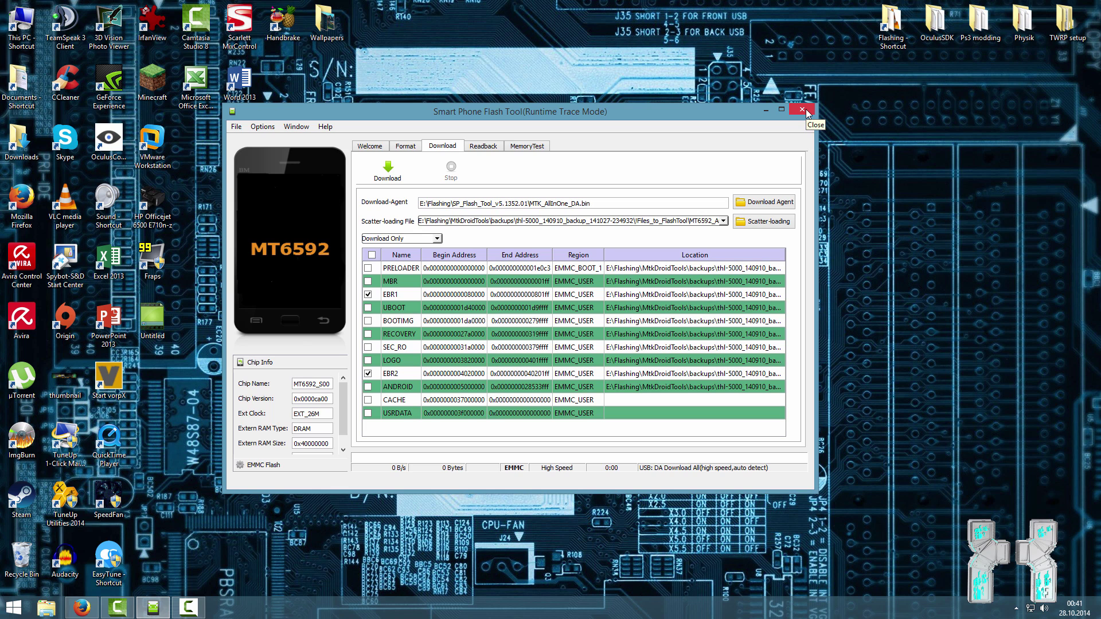
pyautogui.click(802, 109)
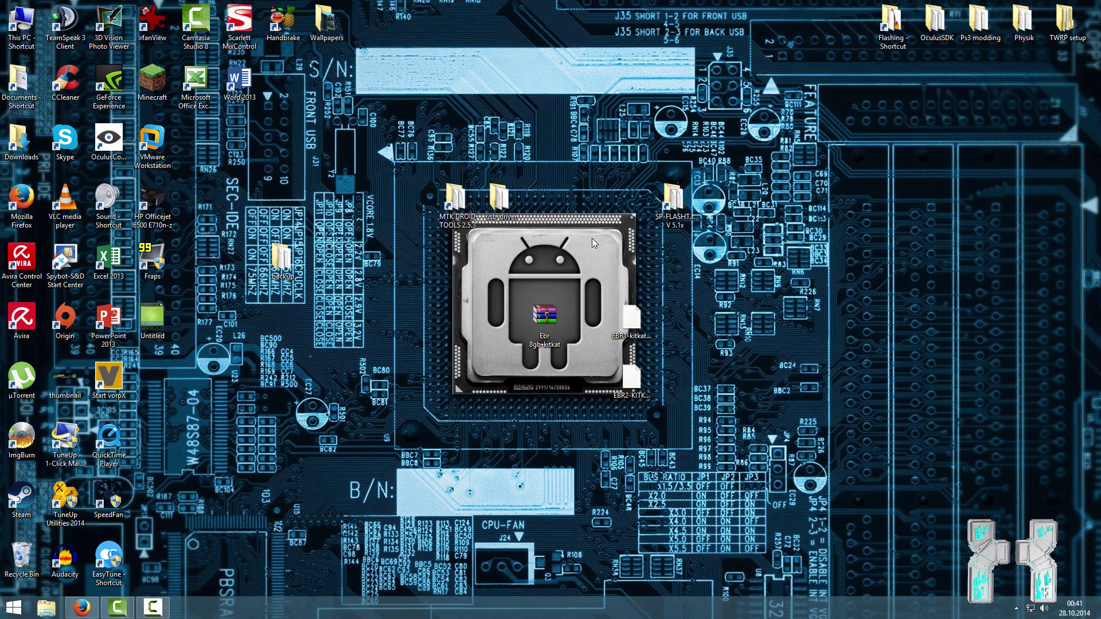